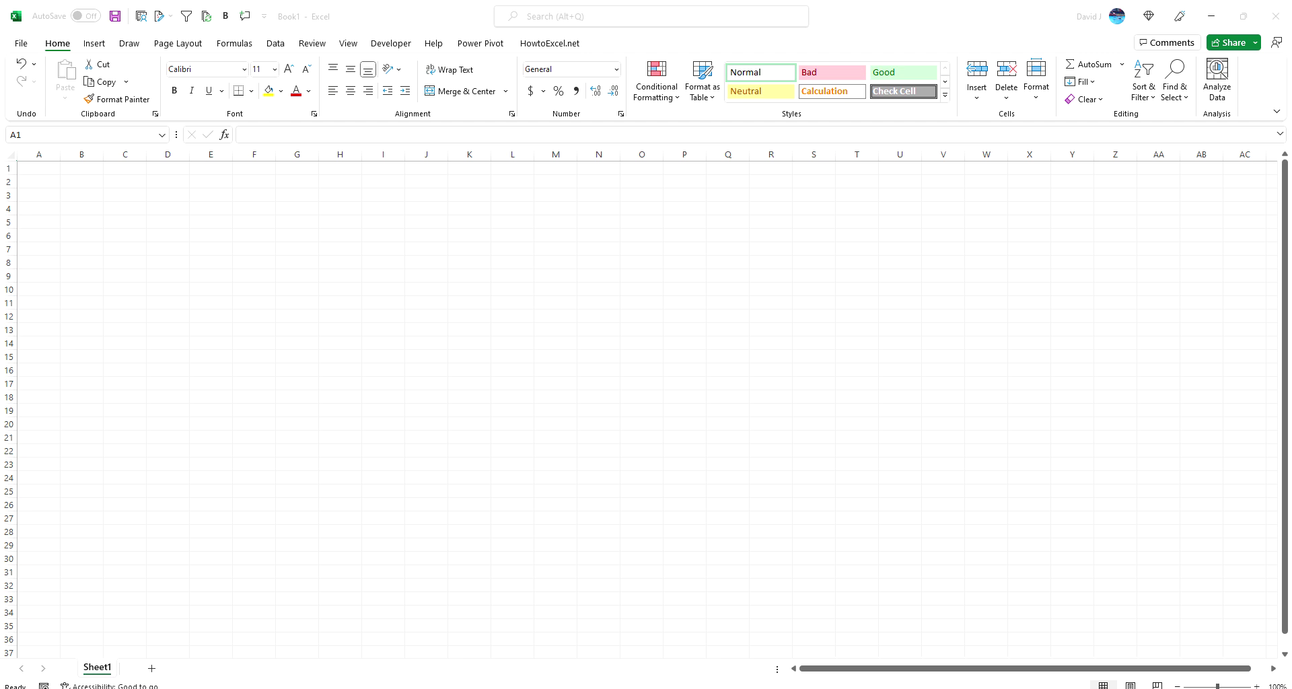
# Step: Enter year 2022 with dividend 1.65 in E9:F9
pyautogui.moveTo(1291, 39); pyautogui.dragTo(910, 64)
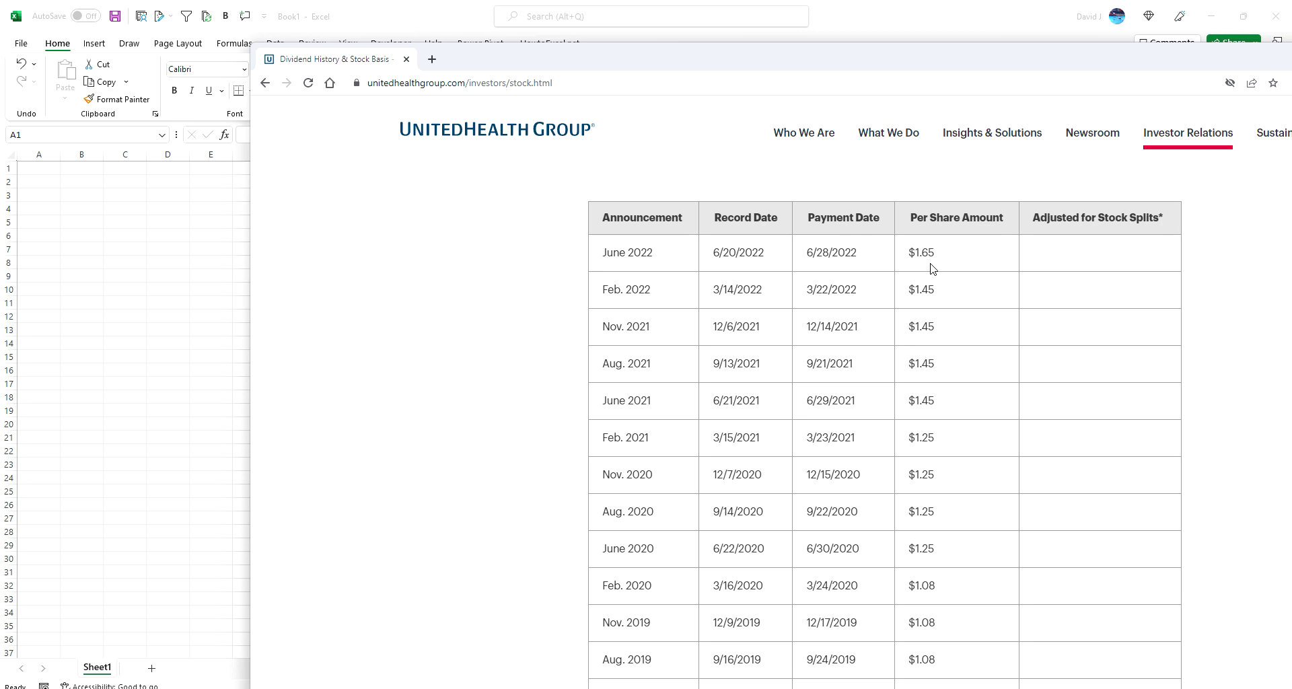
pyautogui.click(210, 263)
pyautogui.click(192, 270)
pyautogui.write('2')
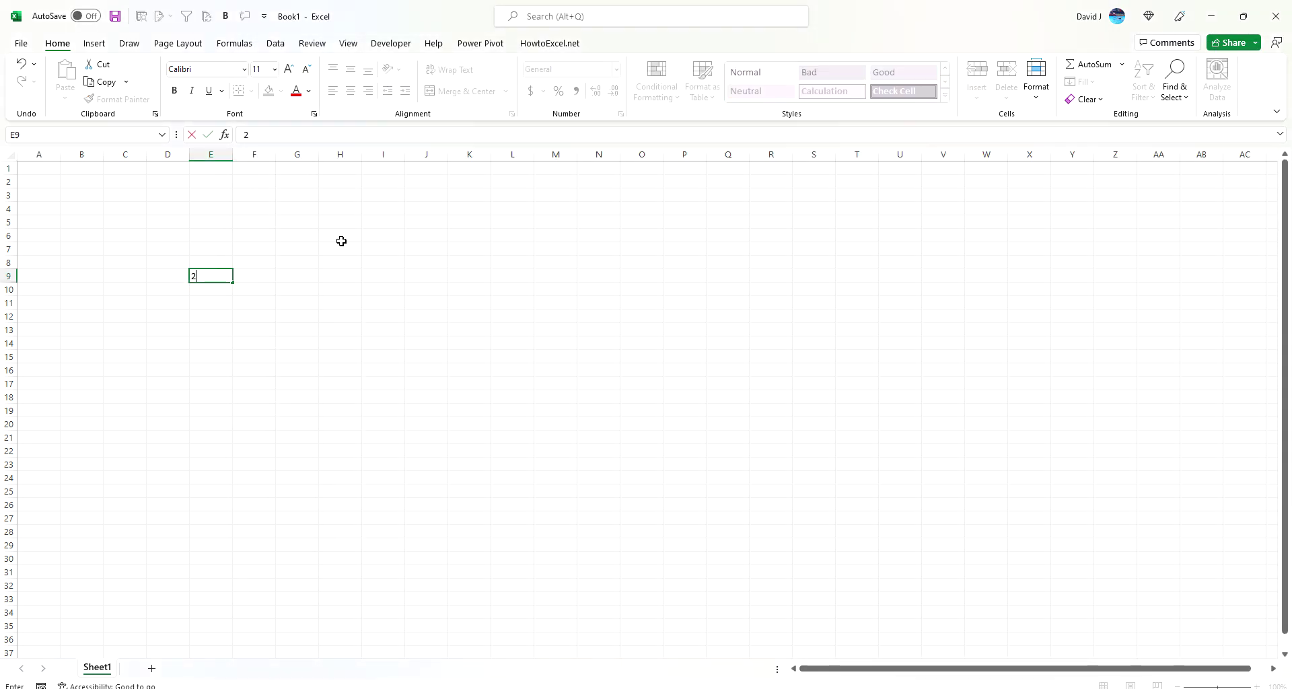
pyautogui.write('022')
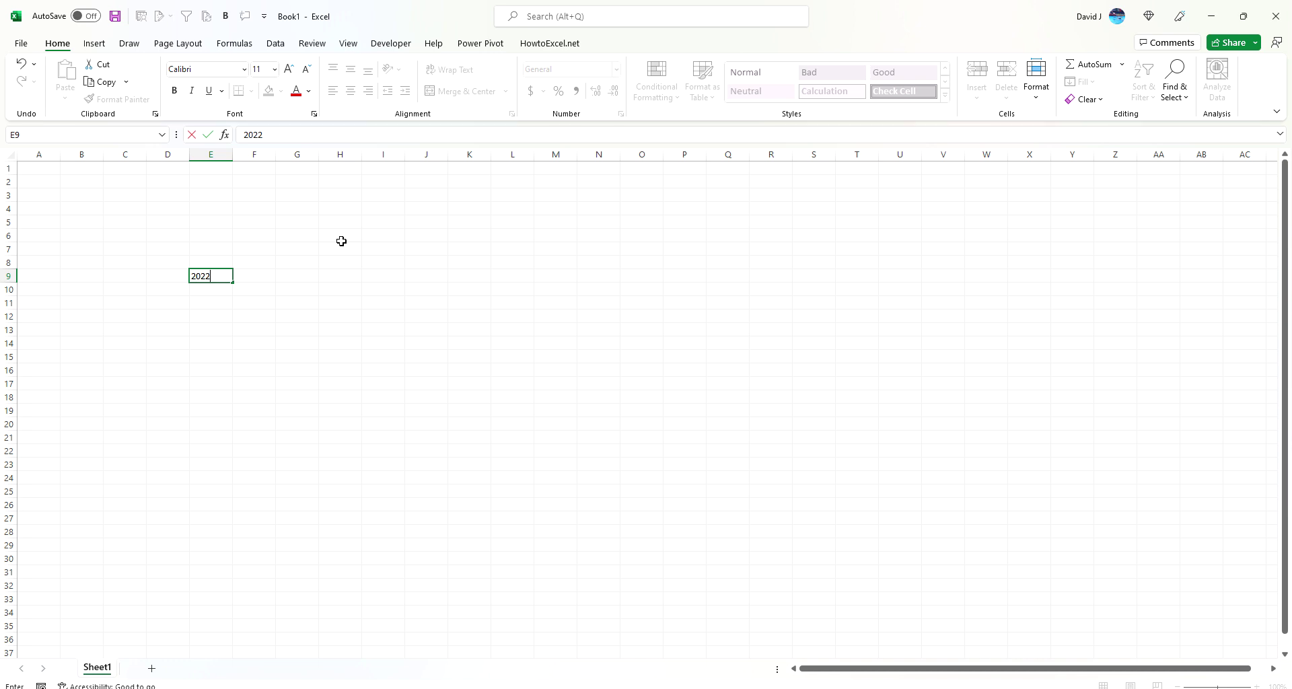
pyautogui.press('Tab')
pyautogui.write('1.65')
pyautogui.press('Return')
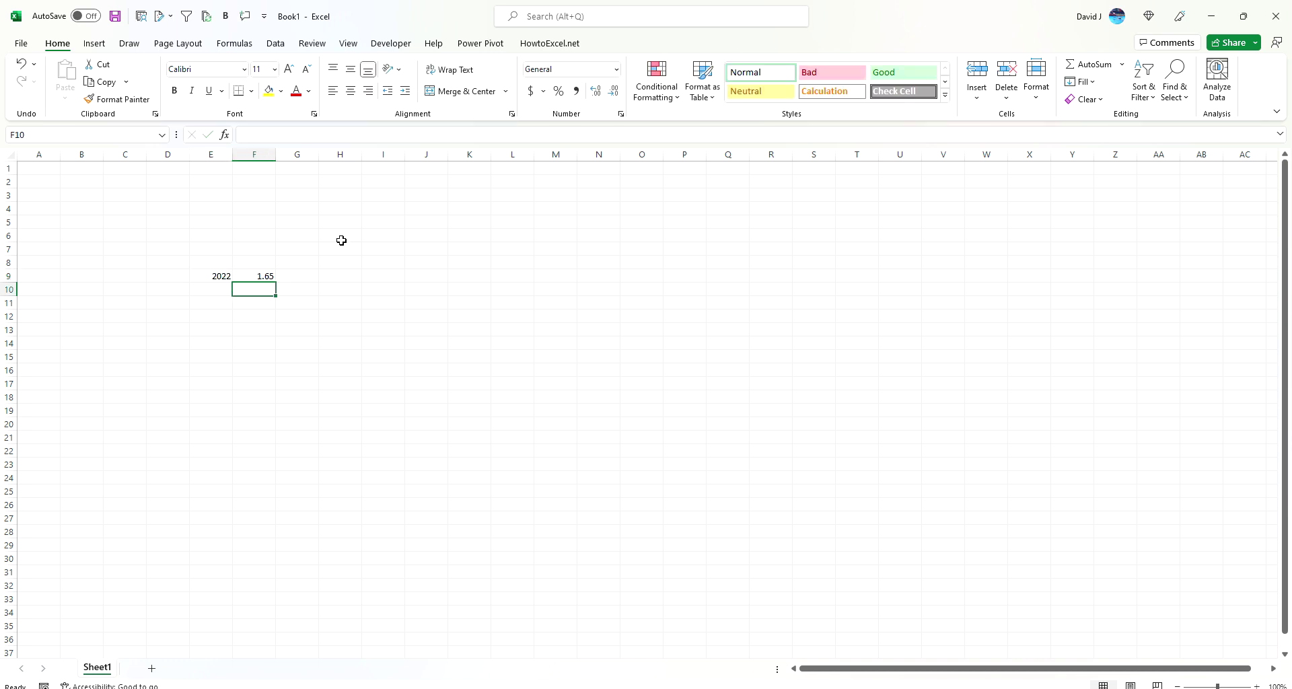
# Step: Enter year 2022 with dividend 1.08 in E10:F10
pyautogui.click(457, 686)
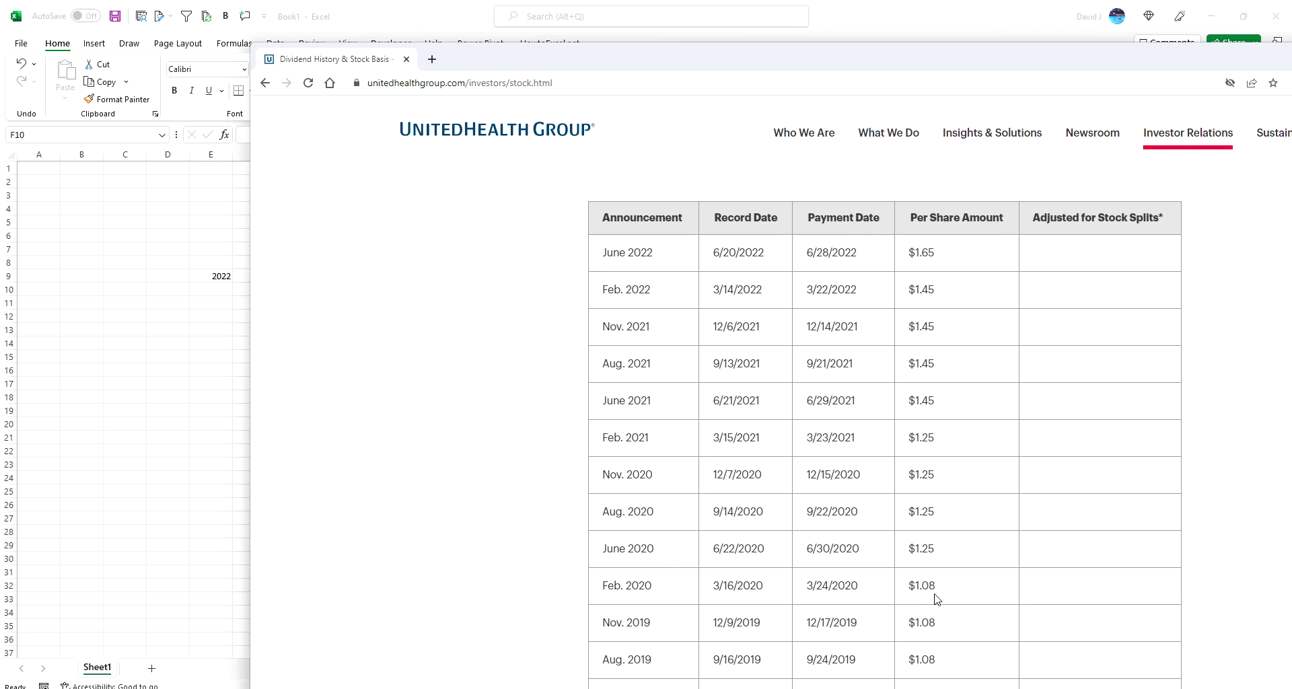
pyautogui.click(188, 350)
pyautogui.click(218, 290)
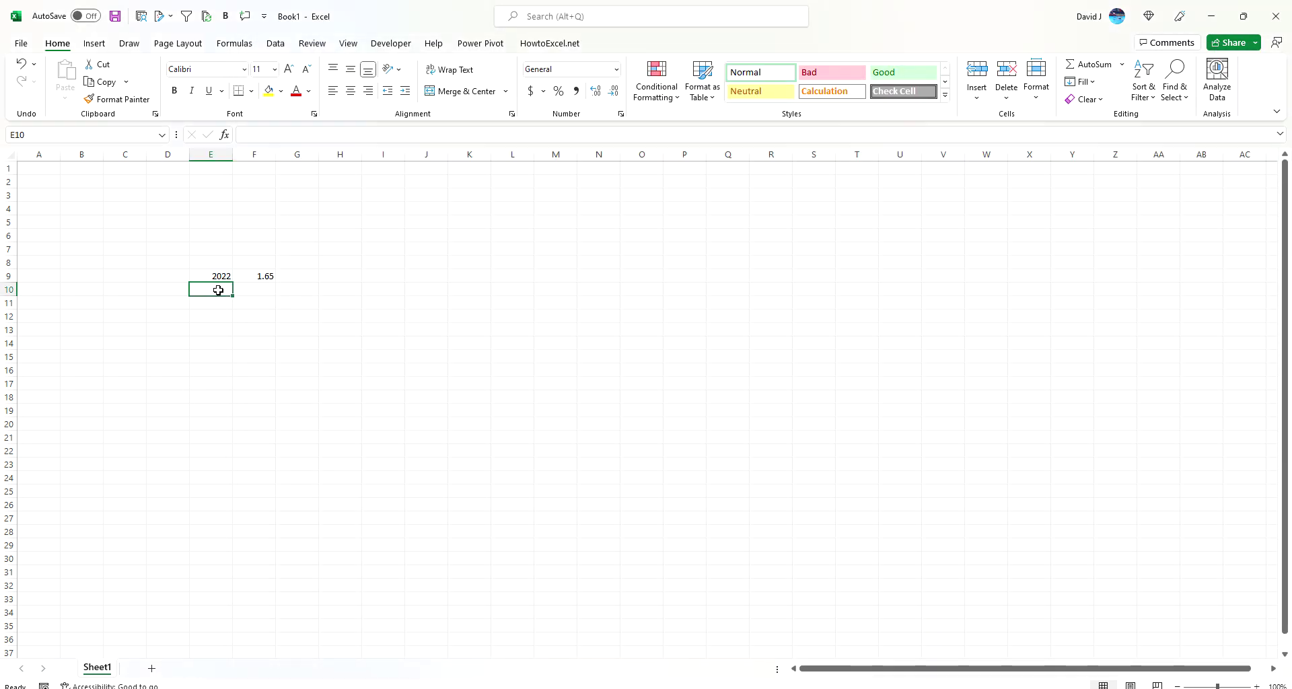
pyautogui.write('2022')
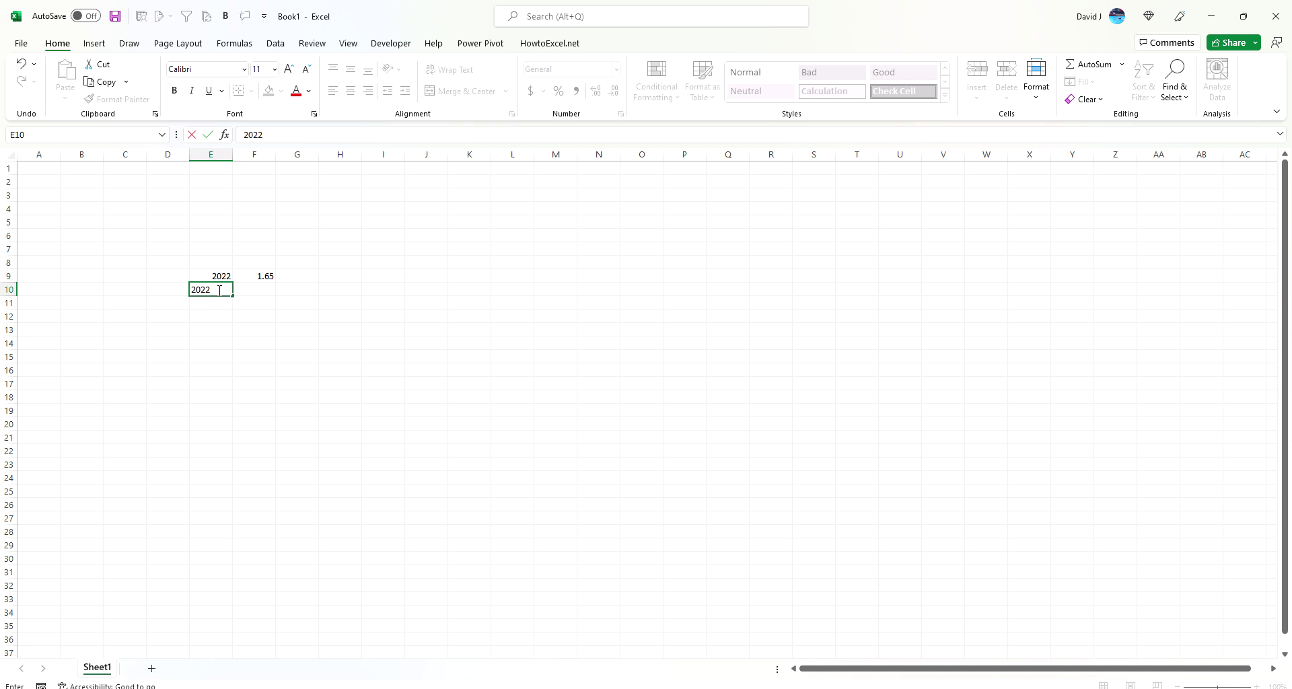
pyautogui.press('Tab')
pyautogui.write('1.08')
pyautogui.press('Return')
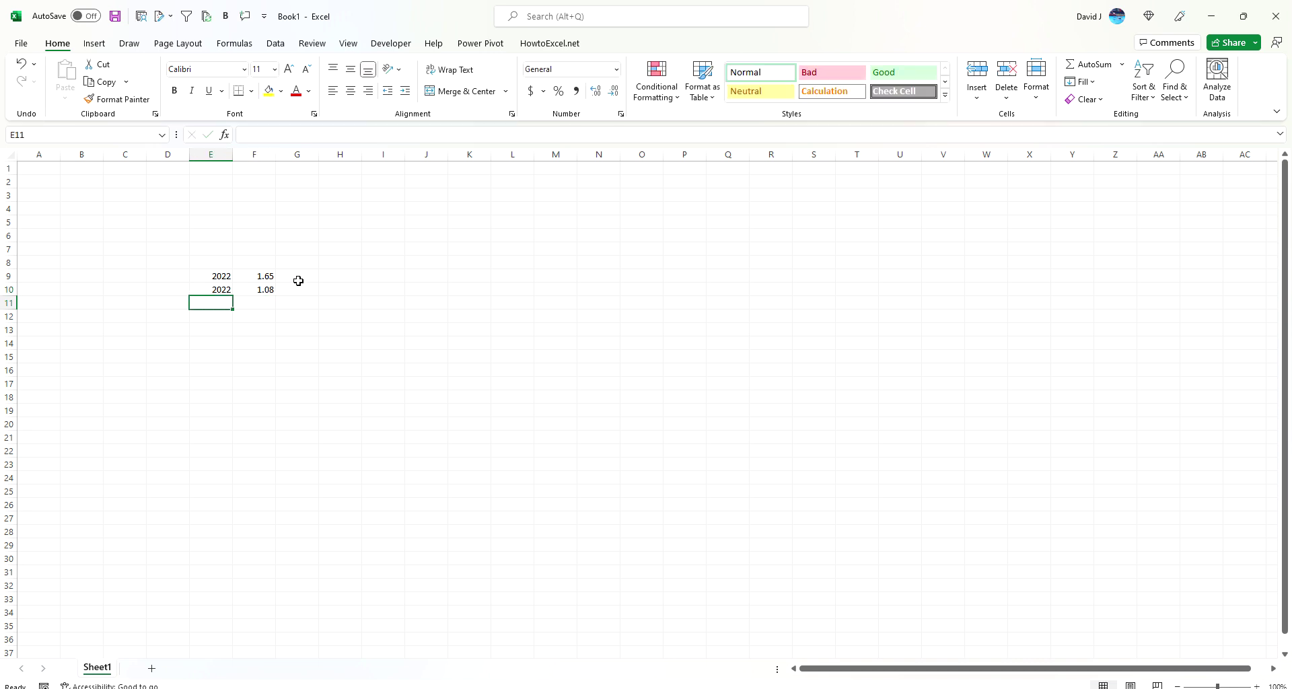
# Step: Put the growth ratio =F9/F10 in G9, returning 1.527778
pyautogui.click(303, 277)
pyautogui.write('=')
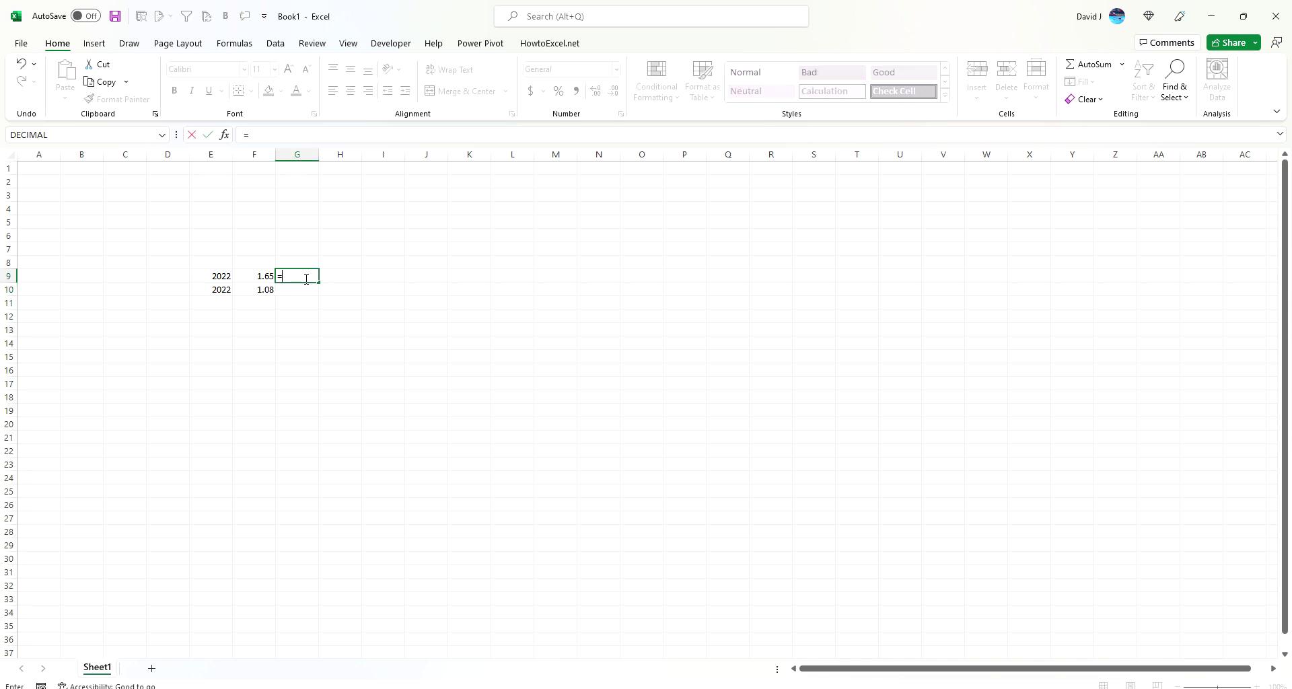
pyautogui.press('Left')
pyautogui.write('/')
pyautogui.press('Left')
pyautogui.press('Down')
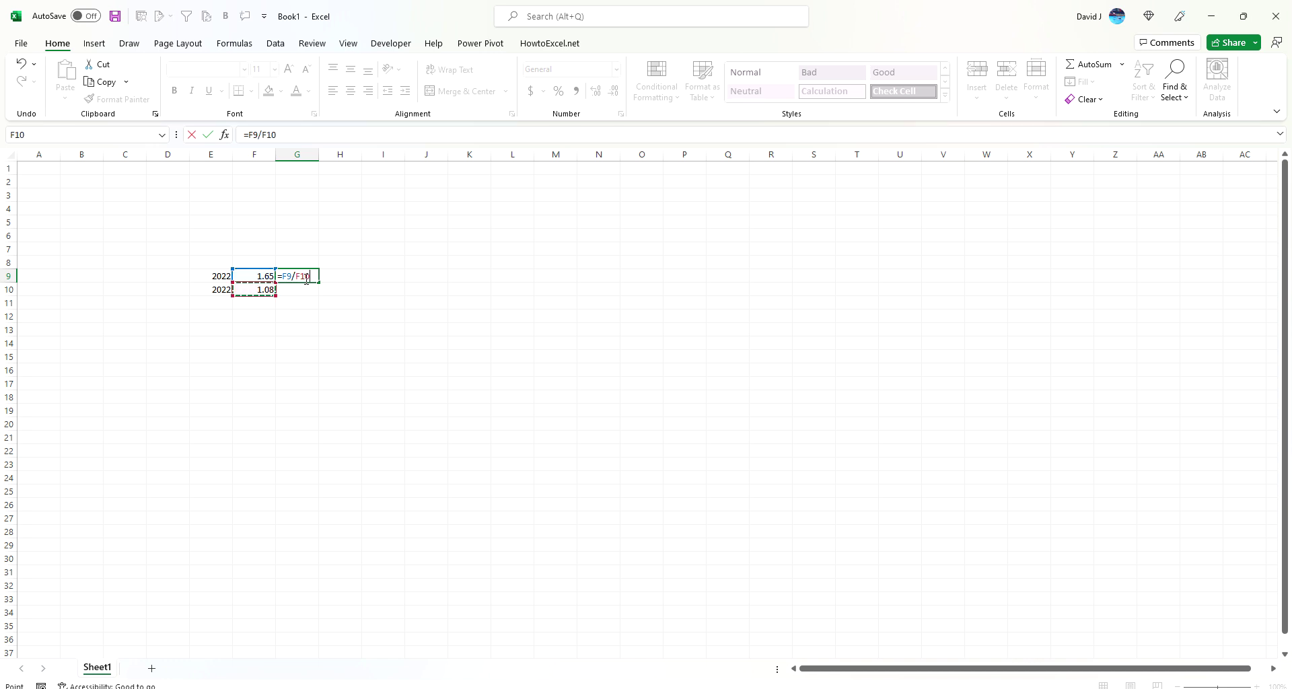
pyautogui.press('Return')
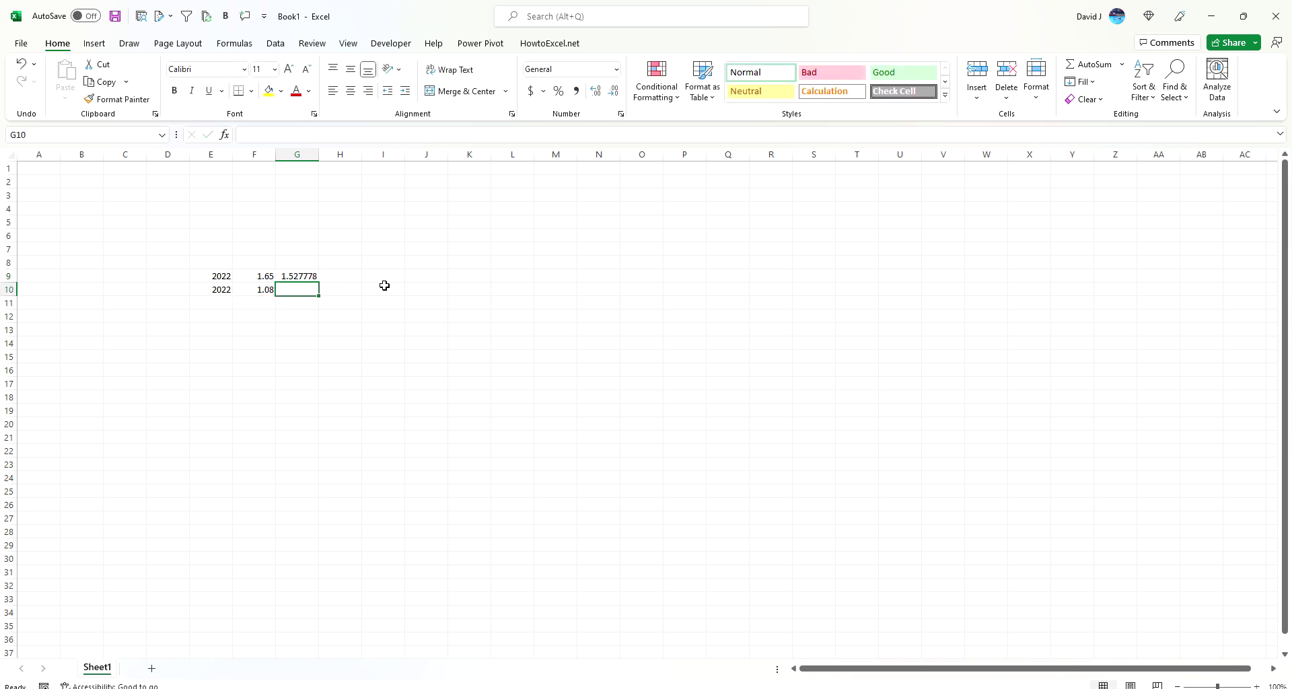
pyautogui.click(305, 276)
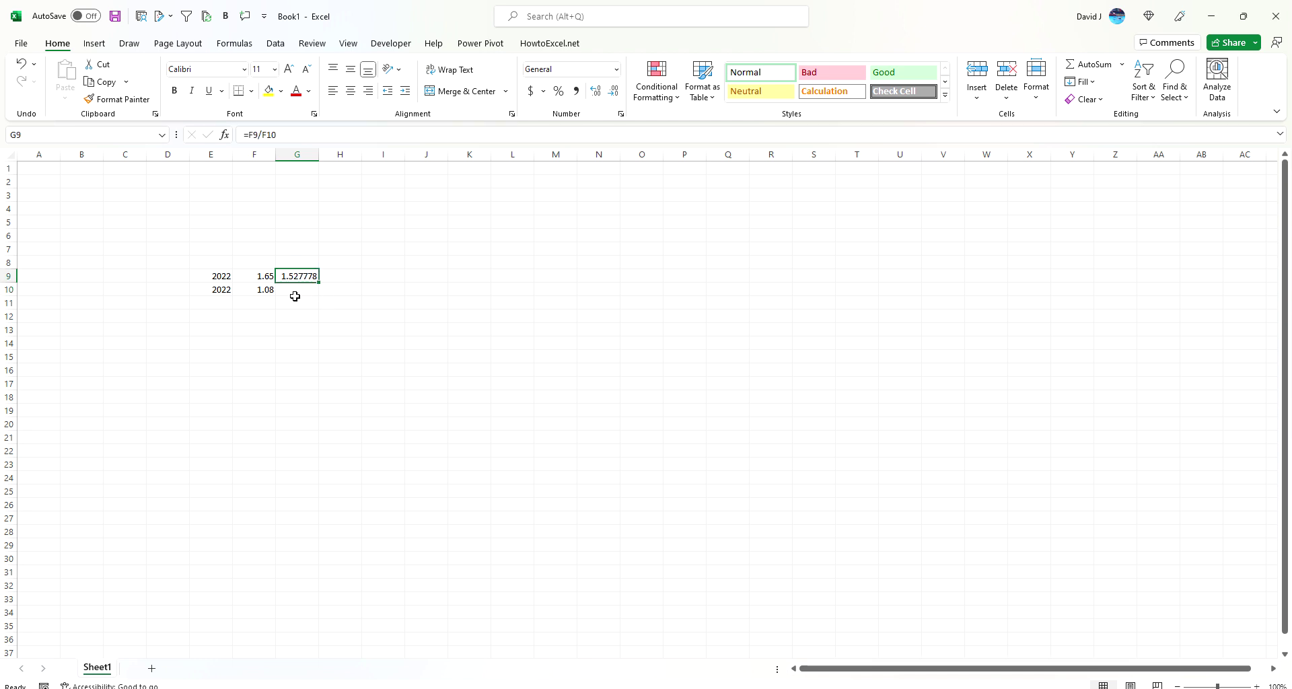
# Step: Correct the year in E10 from 2022 to 2020
pyautogui.doubleClick(231, 289)
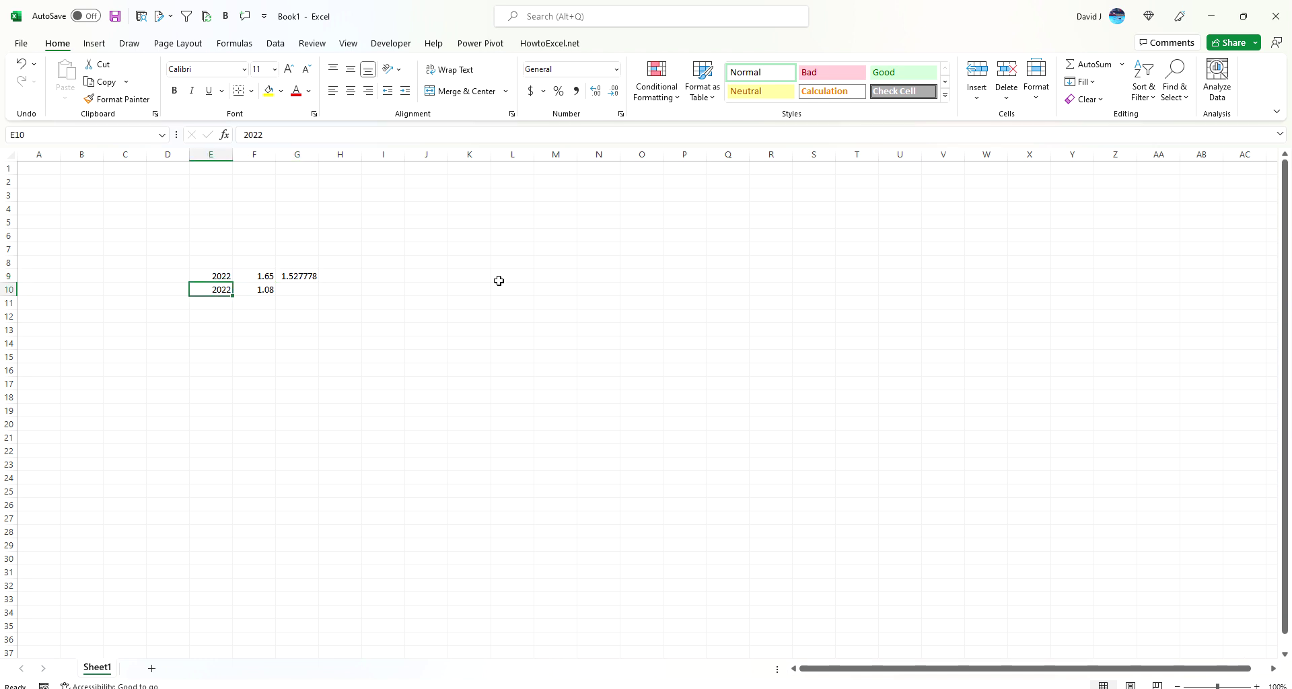
pyautogui.press('BackSpace')
pyautogui.write('0')
pyautogui.click(307, 280)
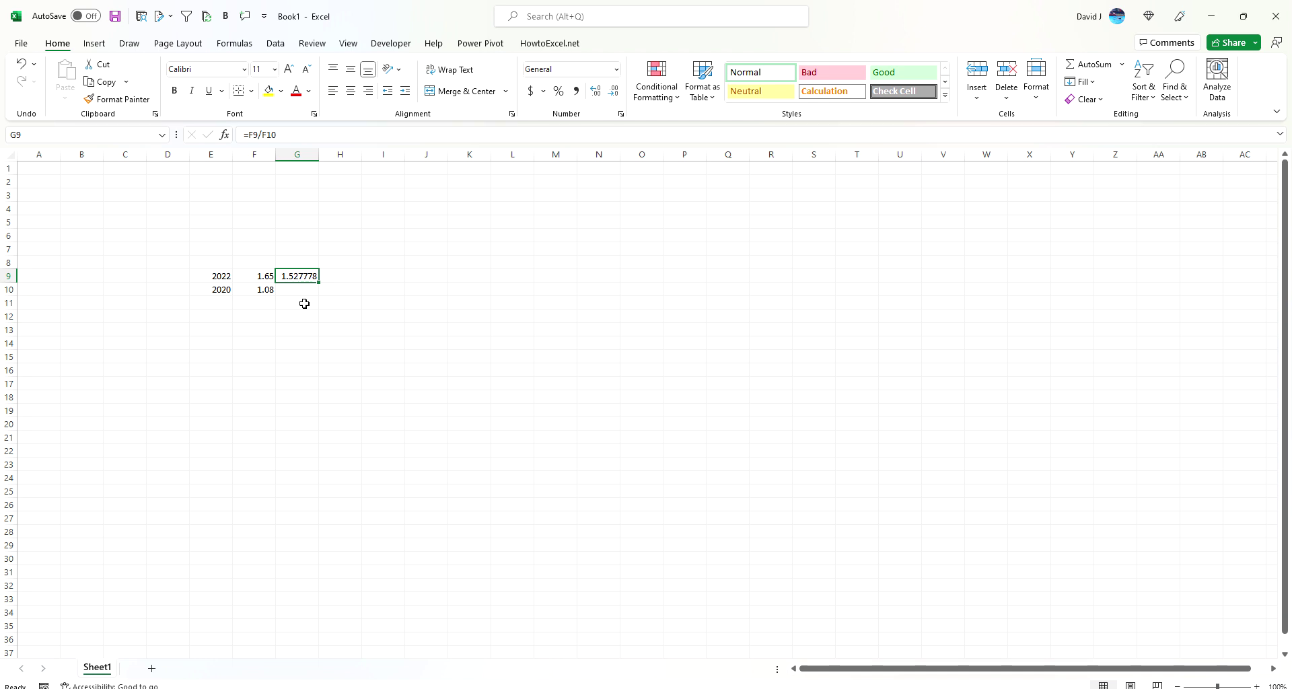
# Step: Enter =G9^(1/2) in H9, giving the annual growth factor 1.236033
pyautogui.press('Right')
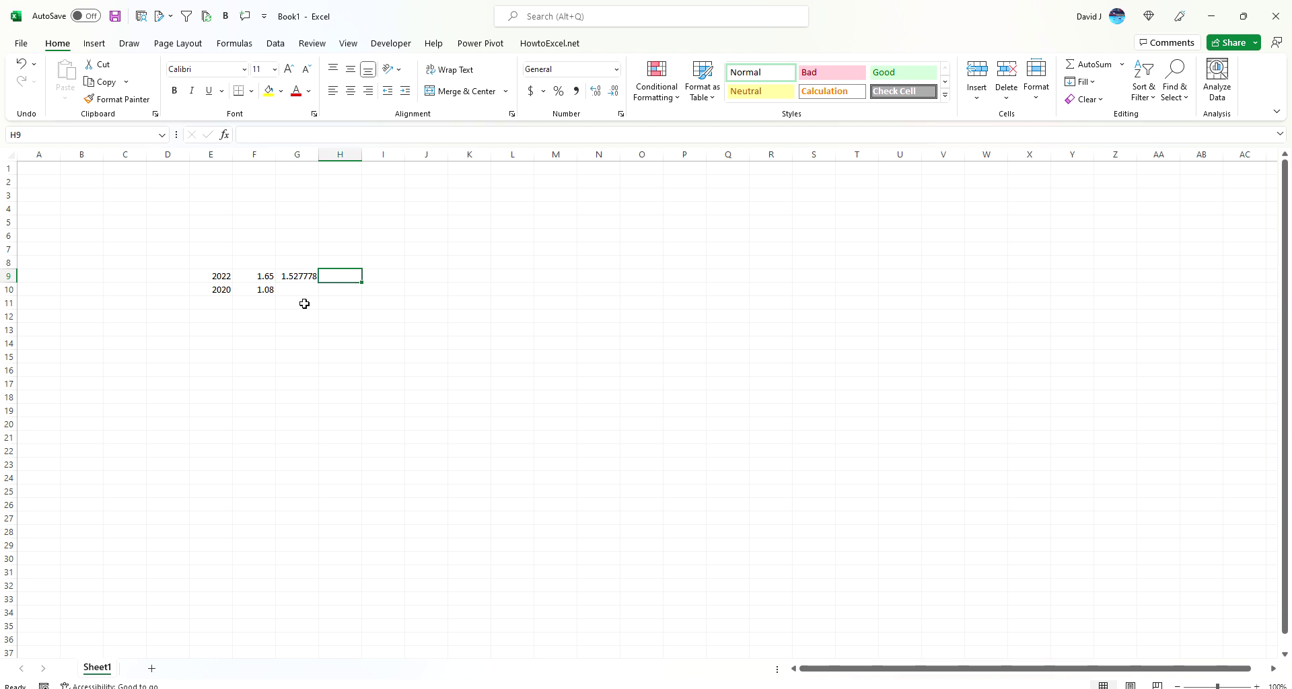
pyautogui.write('=')
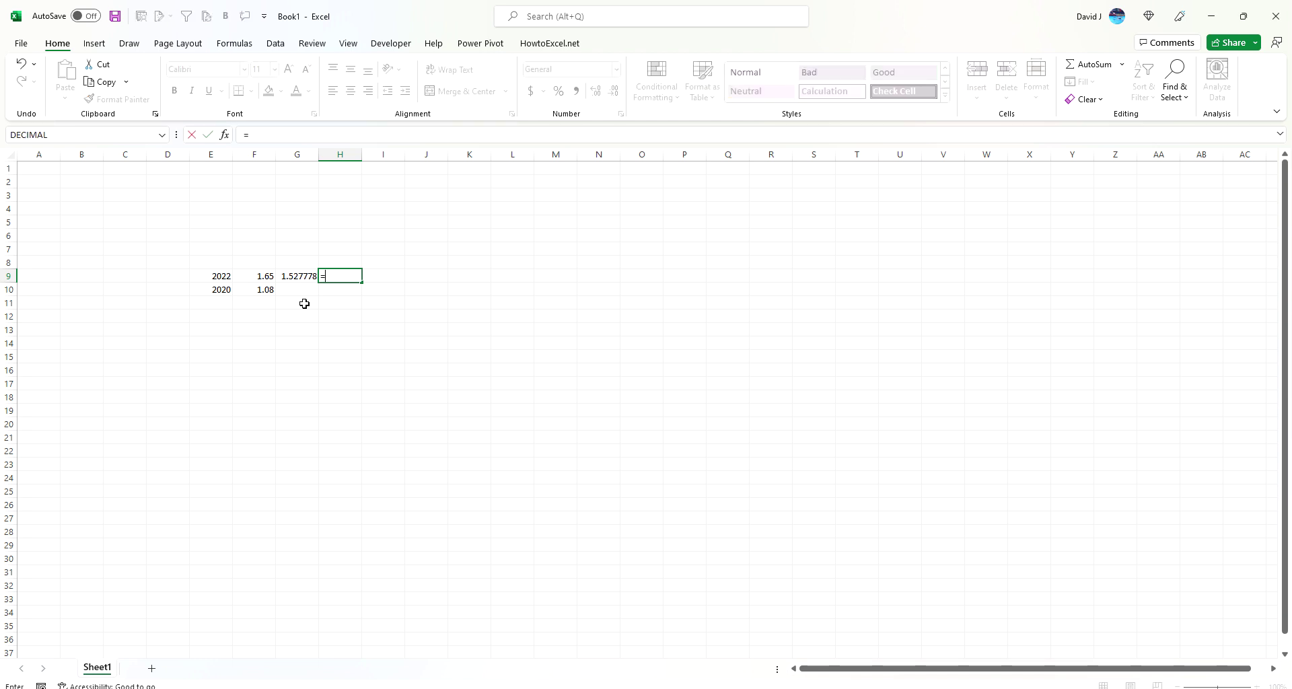
pyautogui.press('Left')
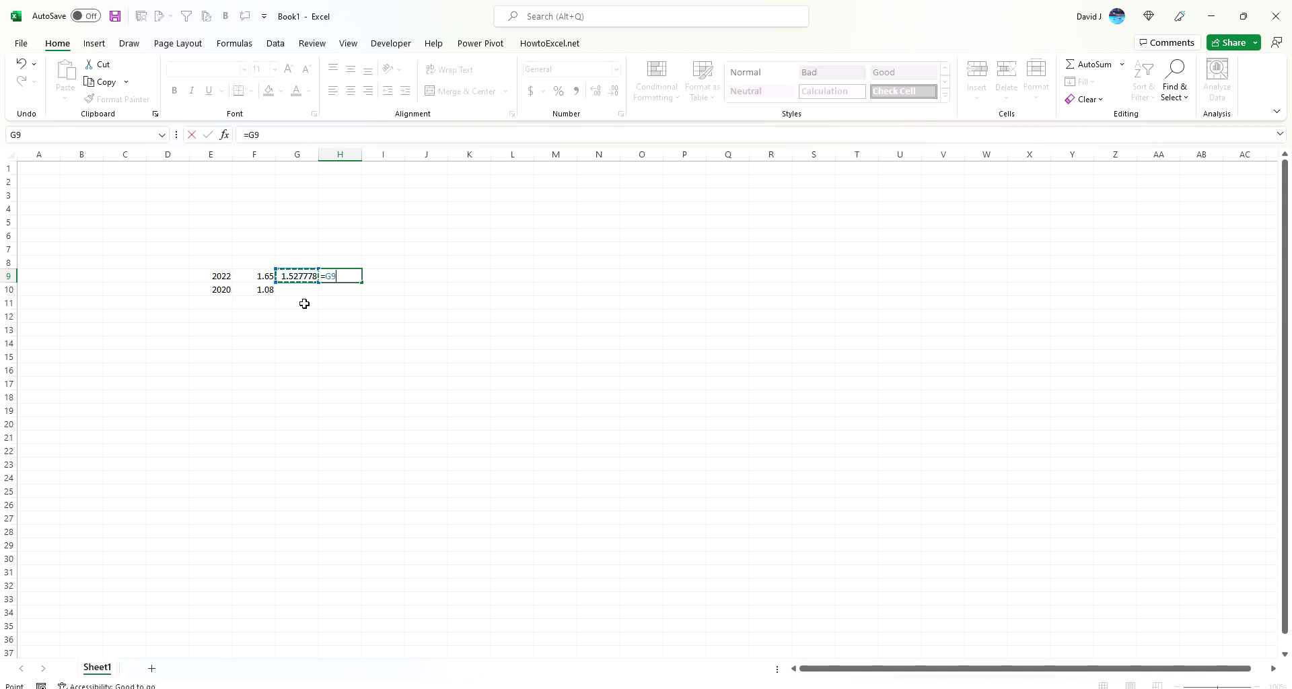
pyautogui.write('^(1')
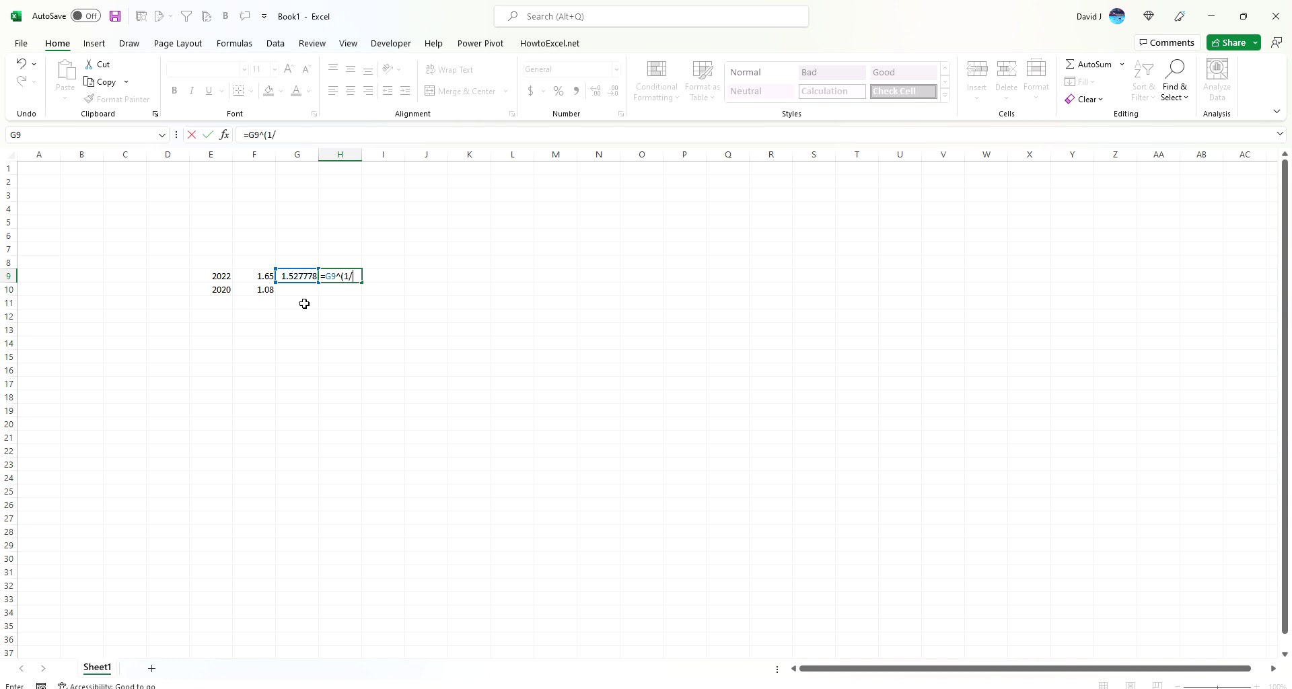
pyautogui.write('/2)')
pyautogui.press('Return')
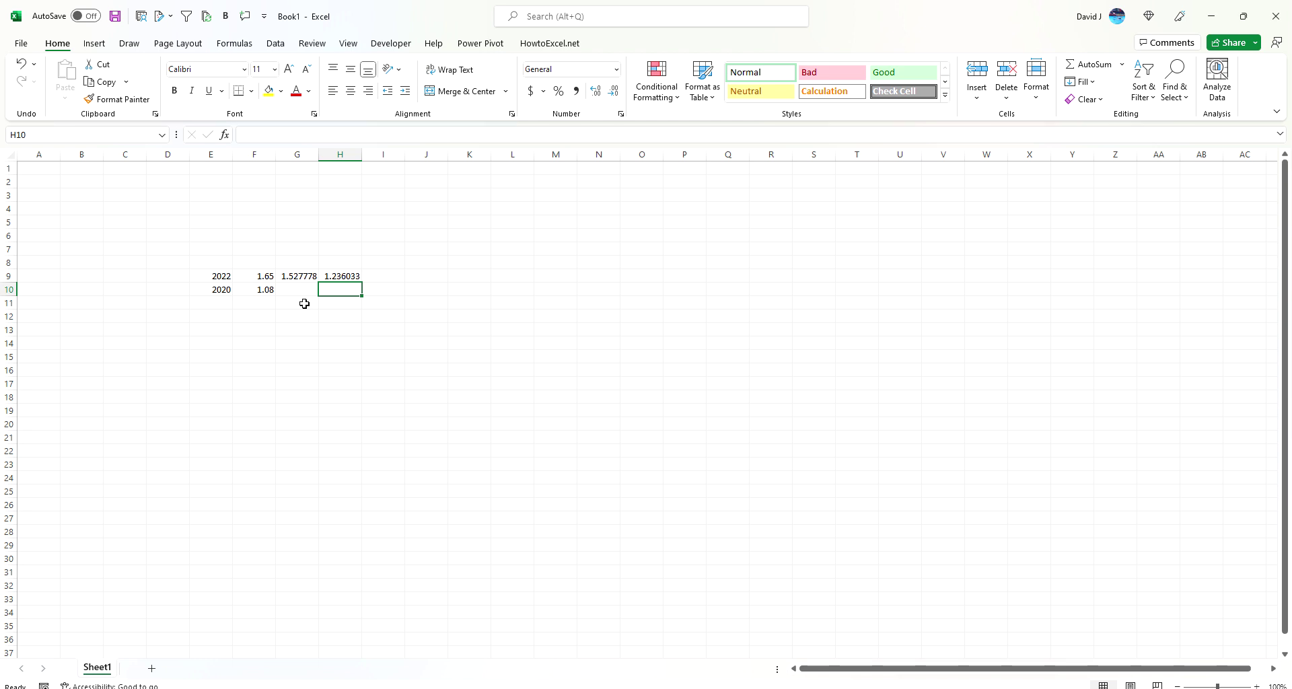
# Step: Compound 1.08 by H9 twice: =F10*H9 in J10 (1.334916) and =J10*H9 in J11 (1.65)
pyautogui.press('Right')
pyautogui.press('Right')
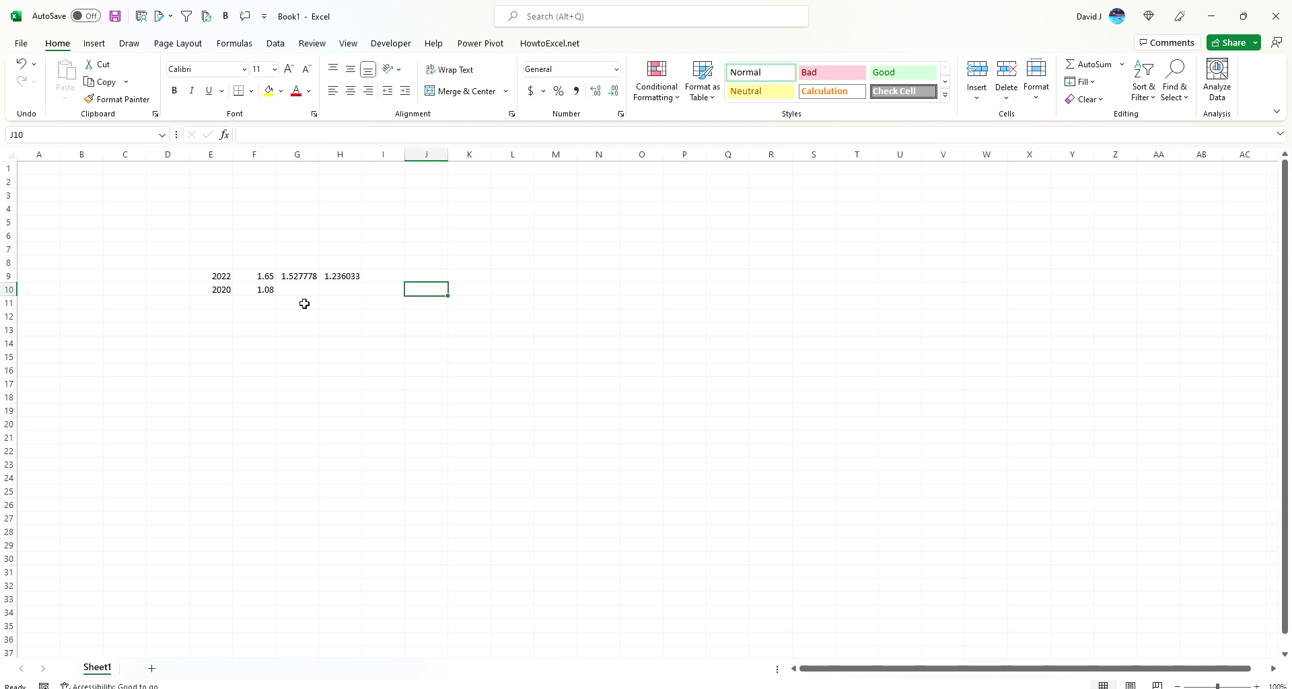
pyautogui.write('=')
pyautogui.click(266, 290)
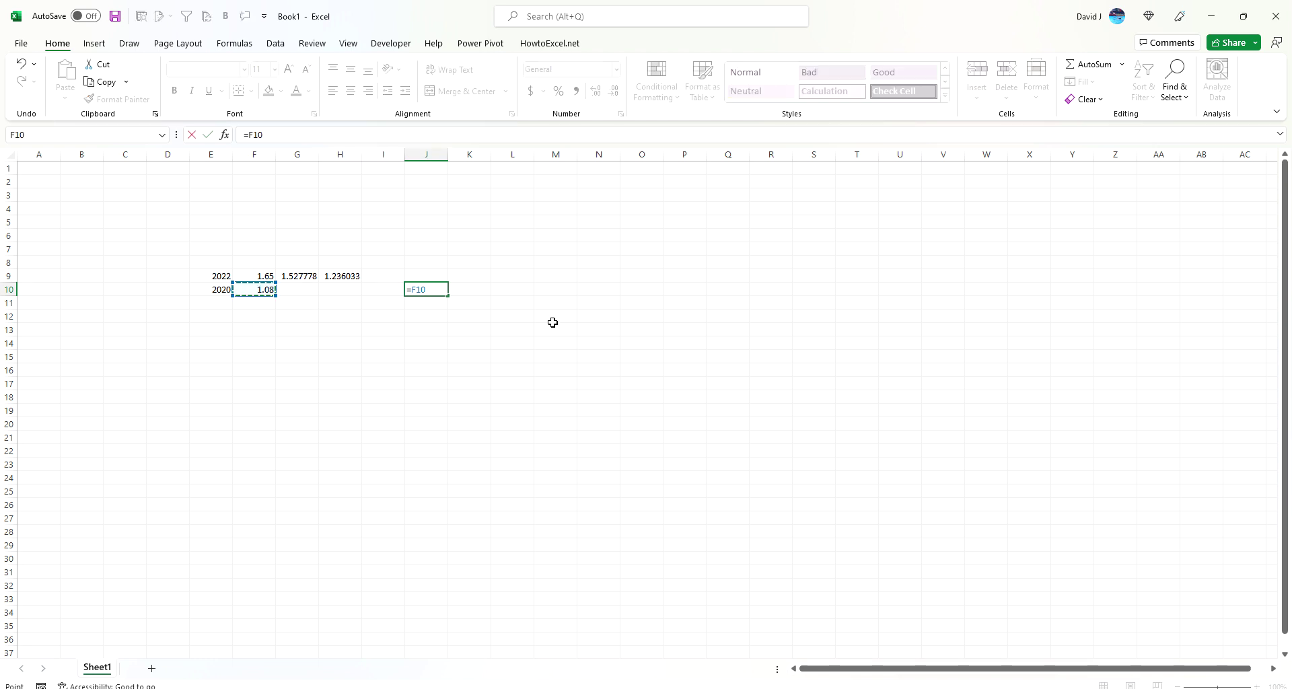
pyautogui.write('*')
pyautogui.click(339, 277)
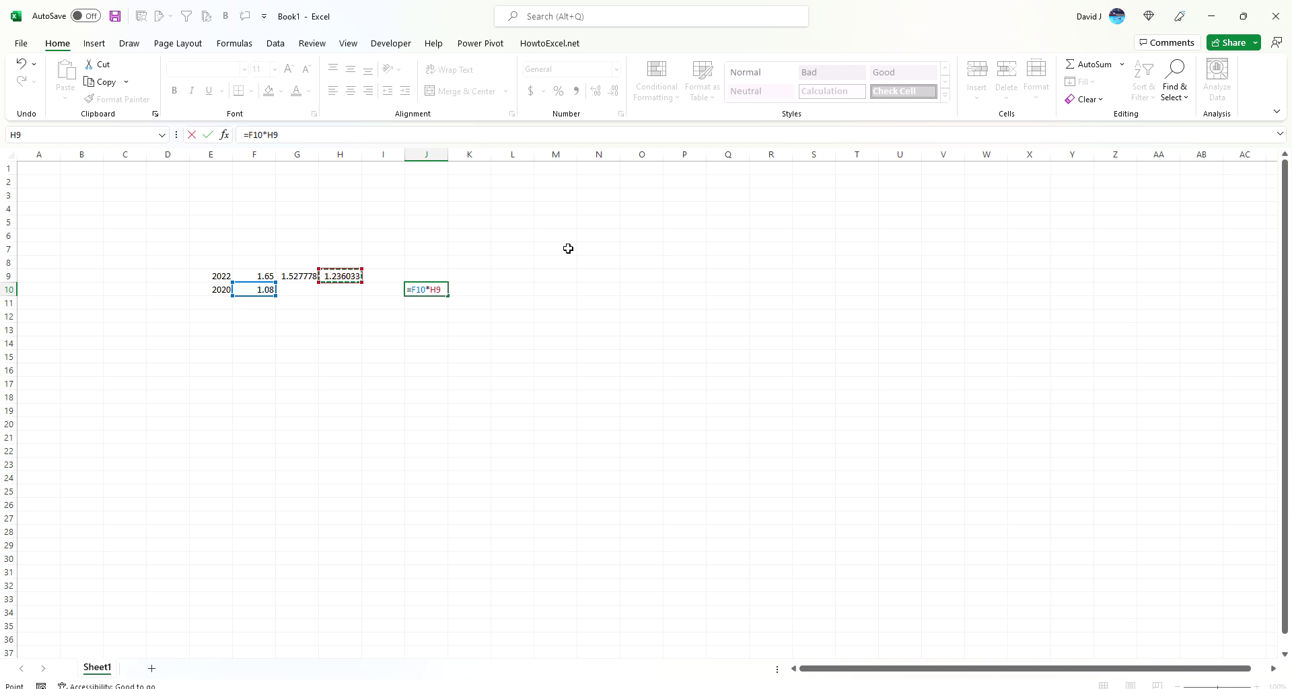
pyautogui.press('Return')
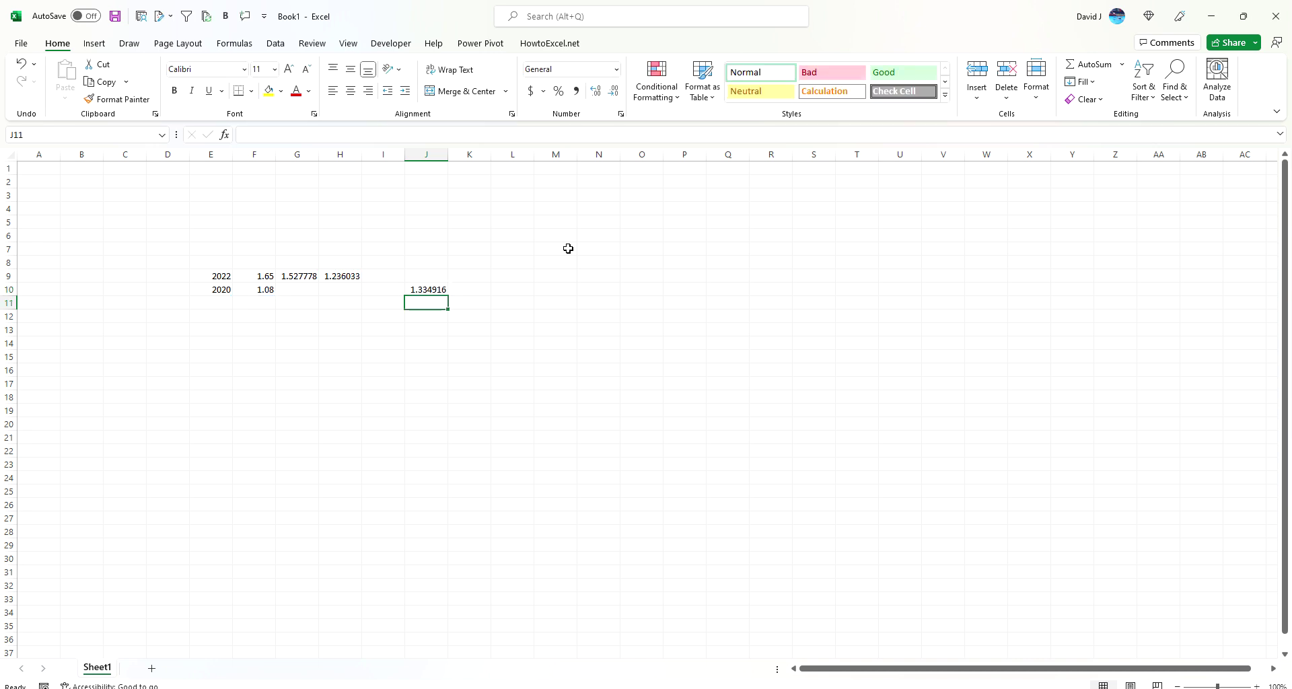
pyautogui.write('=')
pyautogui.press('Up')
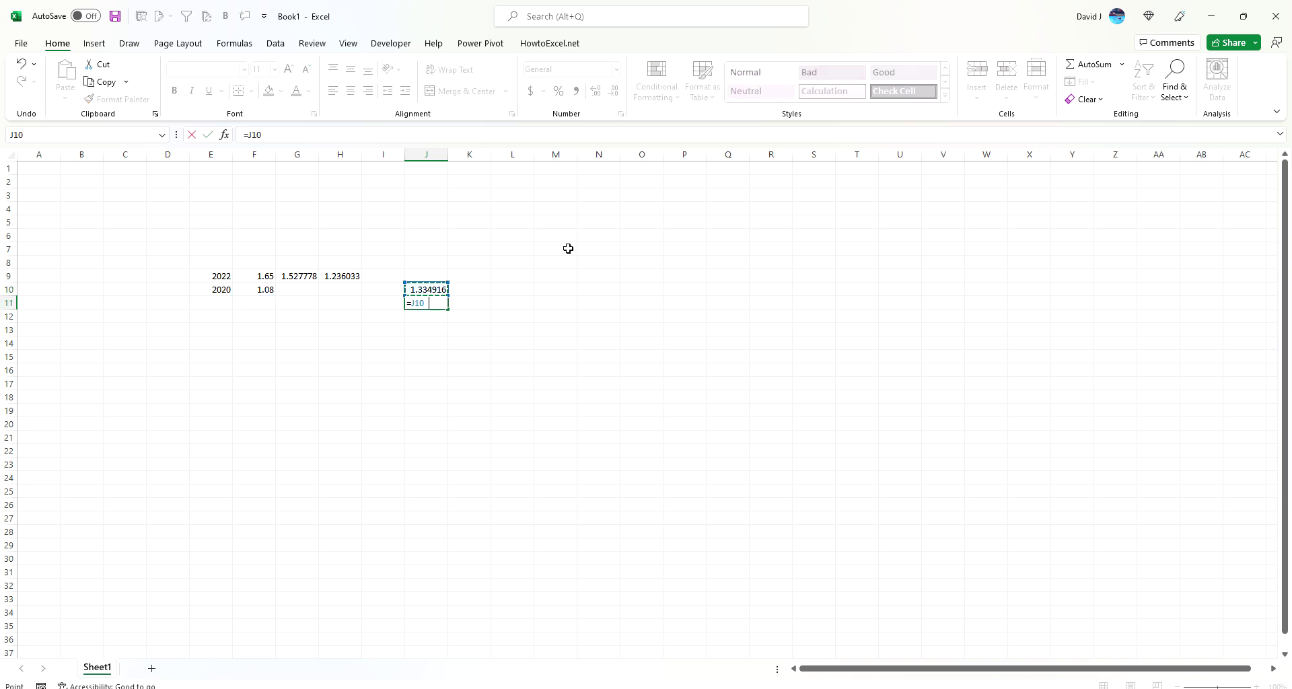
pyautogui.write('*')
pyautogui.click(343, 275)
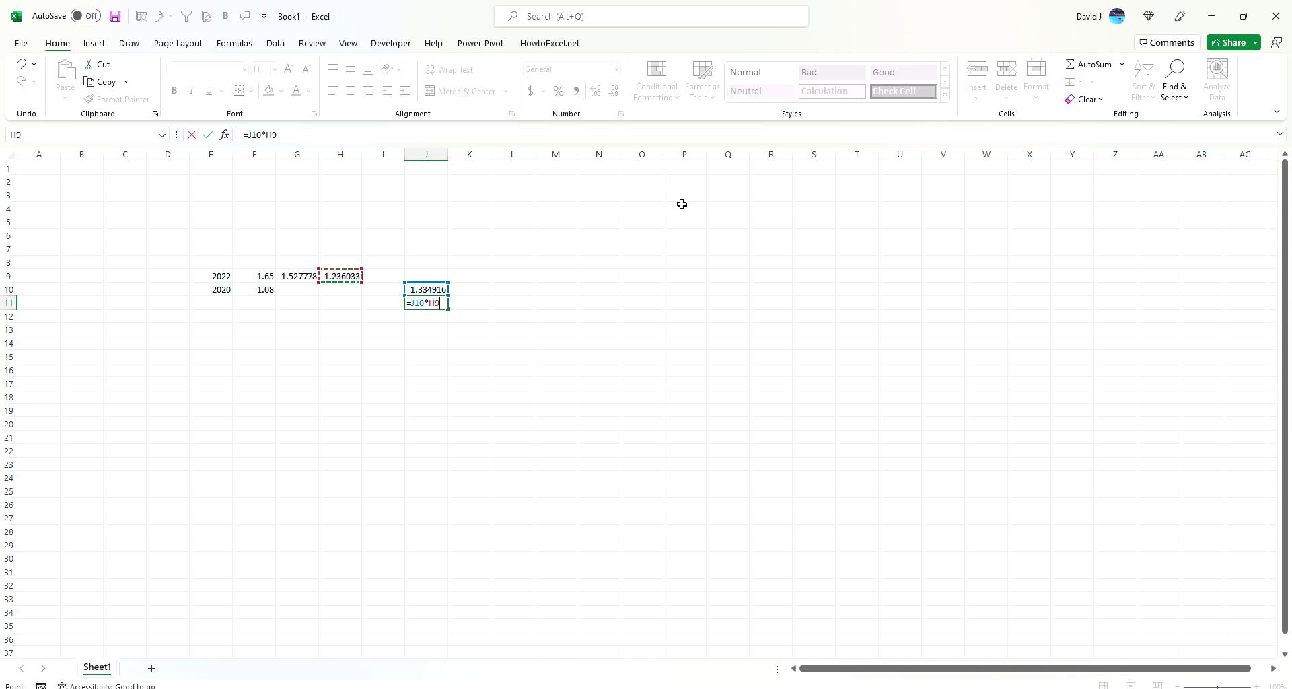
pyautogui.press('Return')
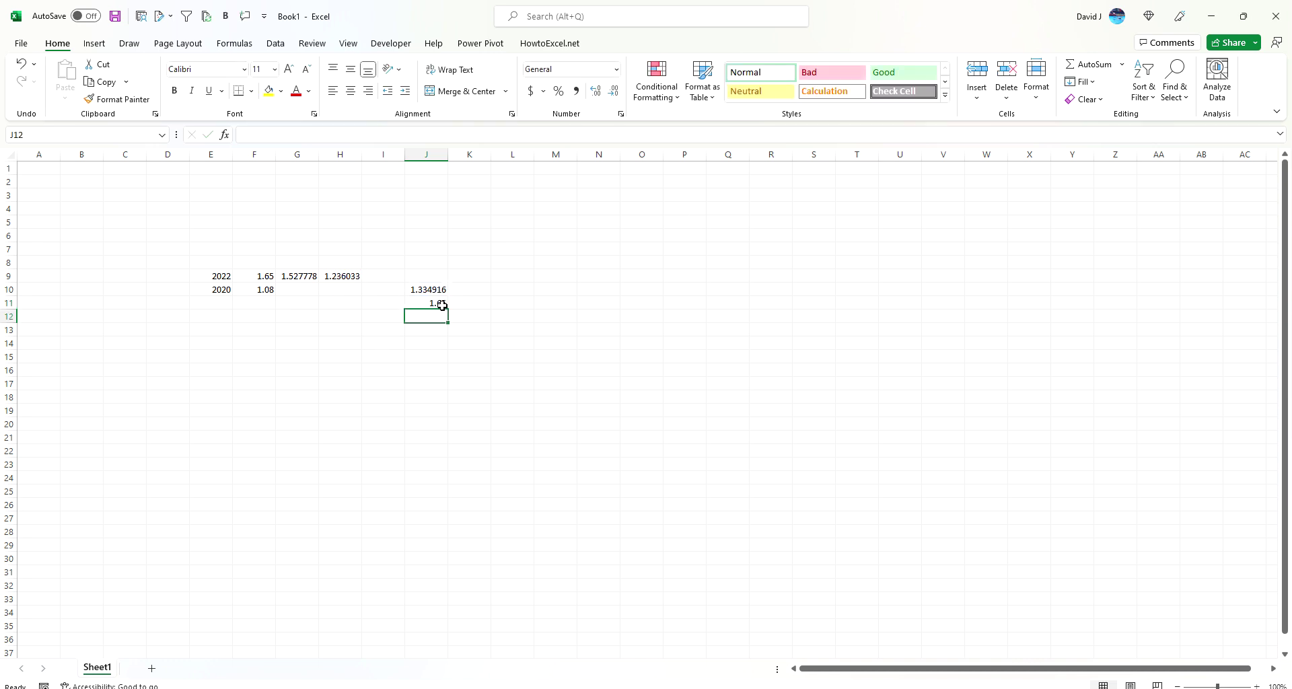
# Step: Review the growth factor formula in H9 and the ratio formula in G9
pyautogui.click(360, 274)
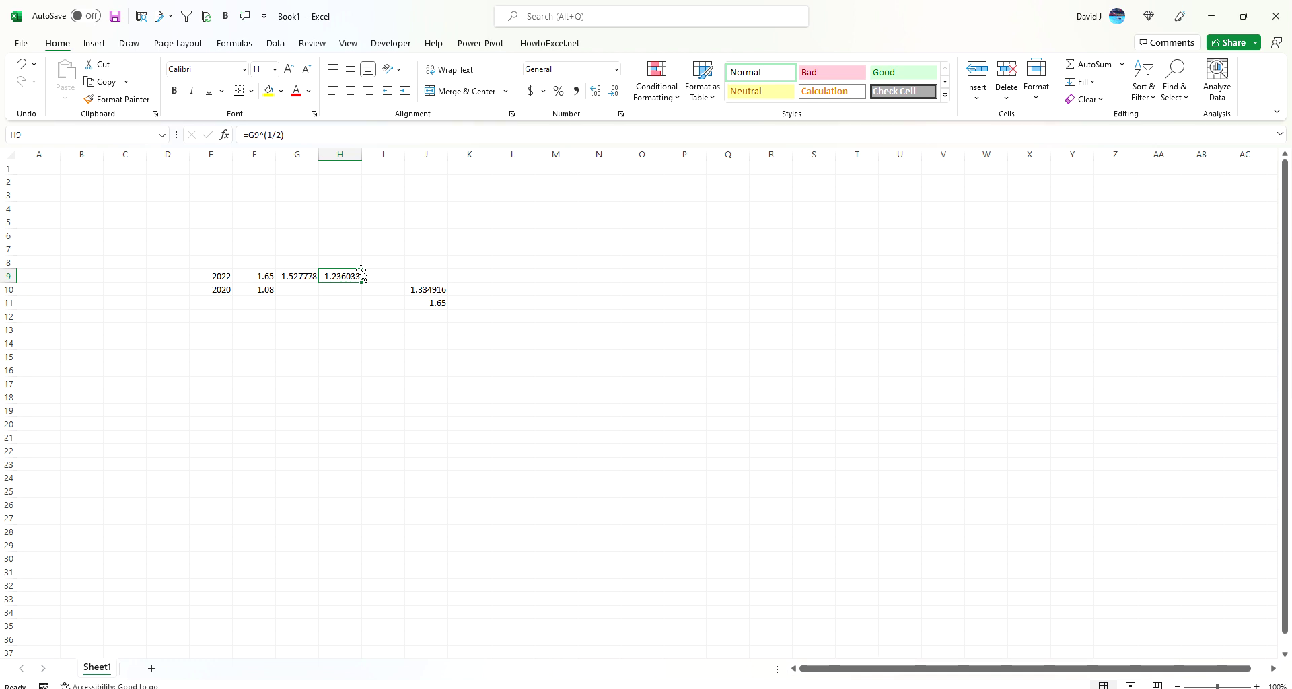
pyautogui.click(300, 273)
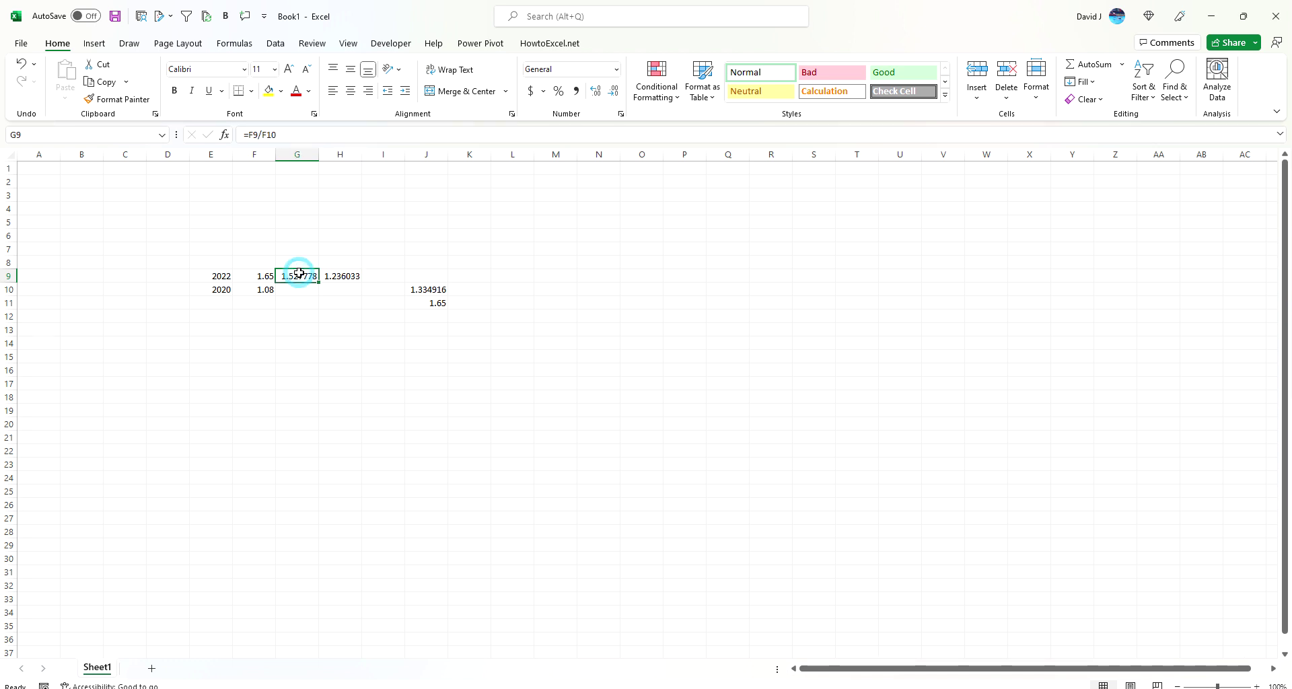
pyautogui.click(348, 276)
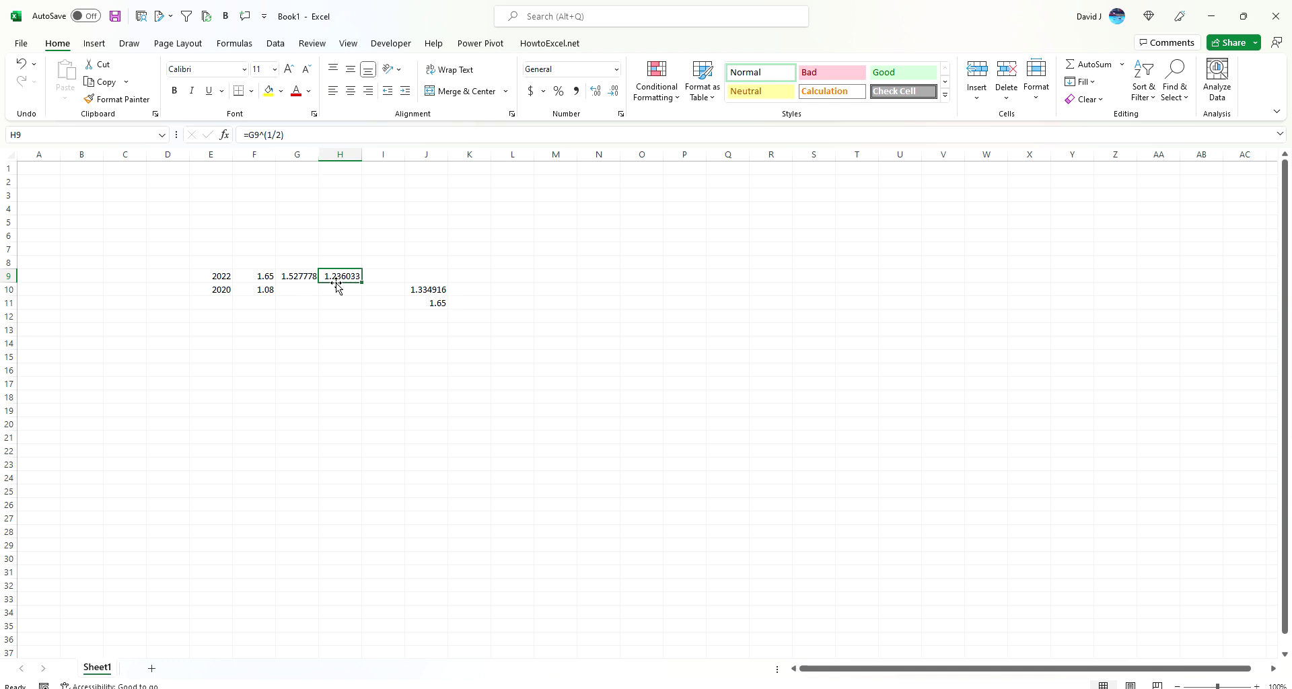
pyautogui.click(434, 290)
# Step: Clear J10:J11, then add autofitted headings Growth Rate in K9 and Years to Double in L9
pyautogui.moveTo(434, 290); pyautogui.dragTo(437, 298)
pyautogui.press('Delete')
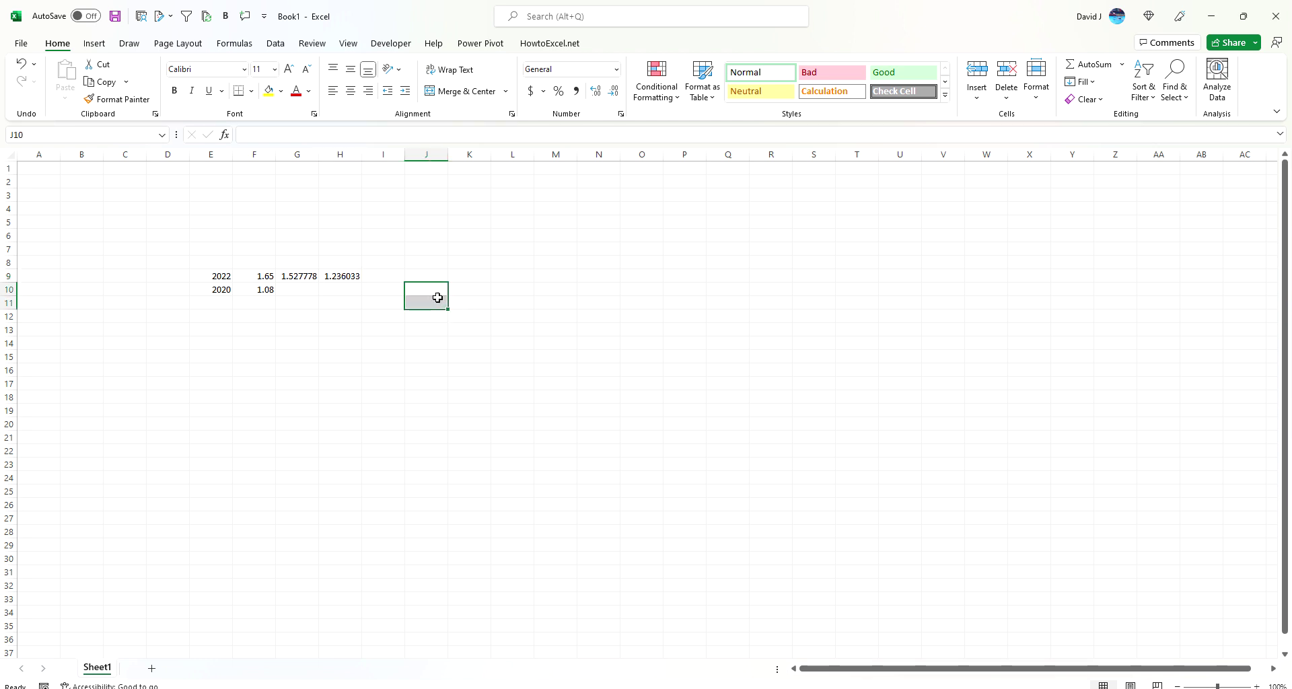
pyautogui.click(467, 282)
pyautogui.write('Growth Rate')
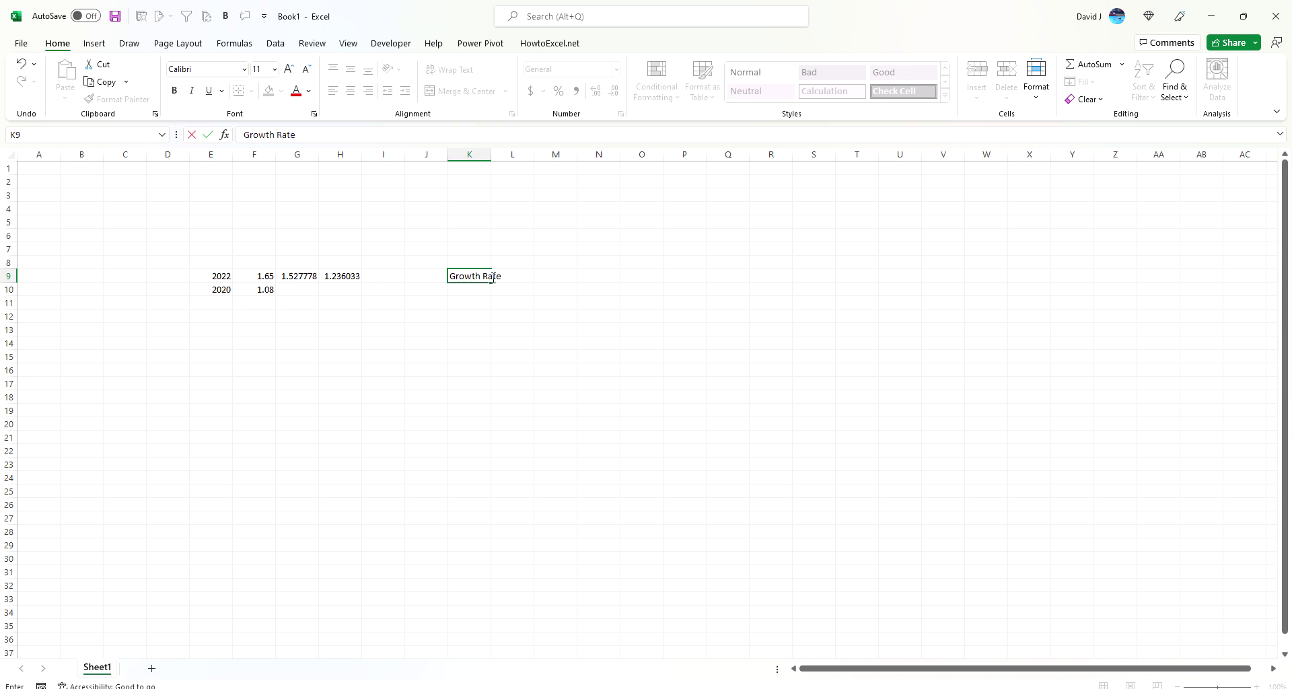
pyautogui.press('Return')
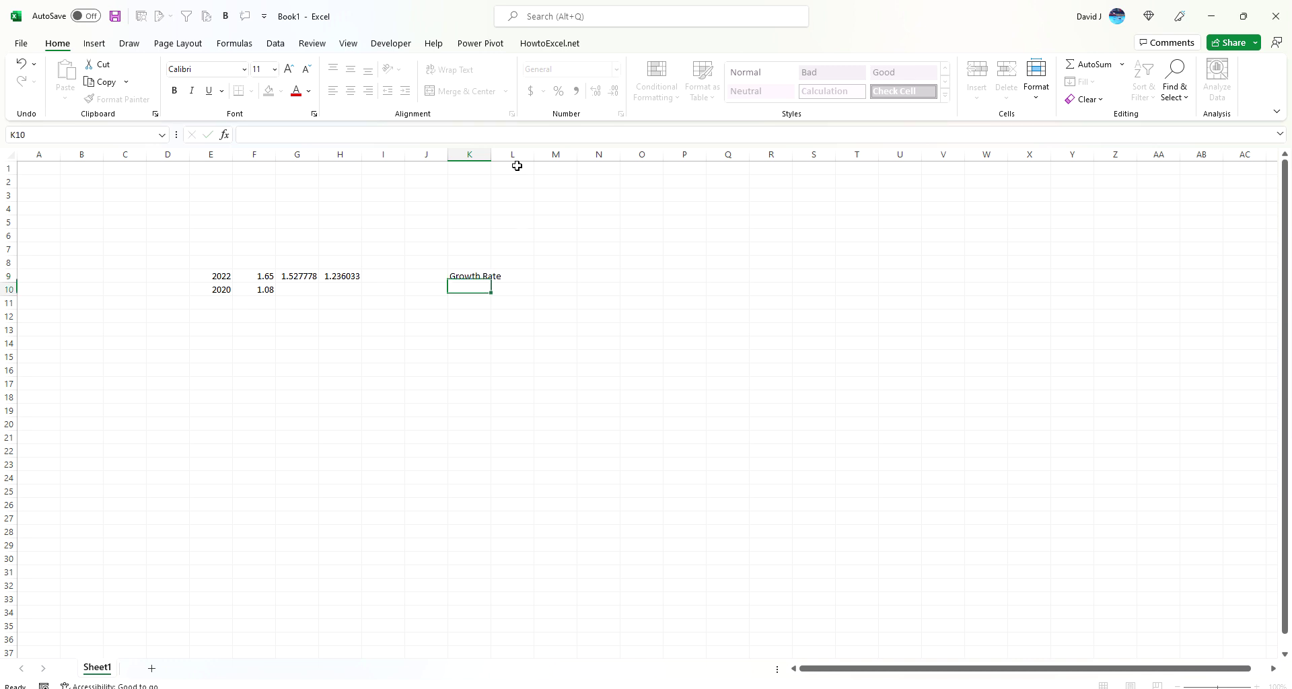
pyautogui.doubleClick(491, 154)
pyautogui.click(526, 275)
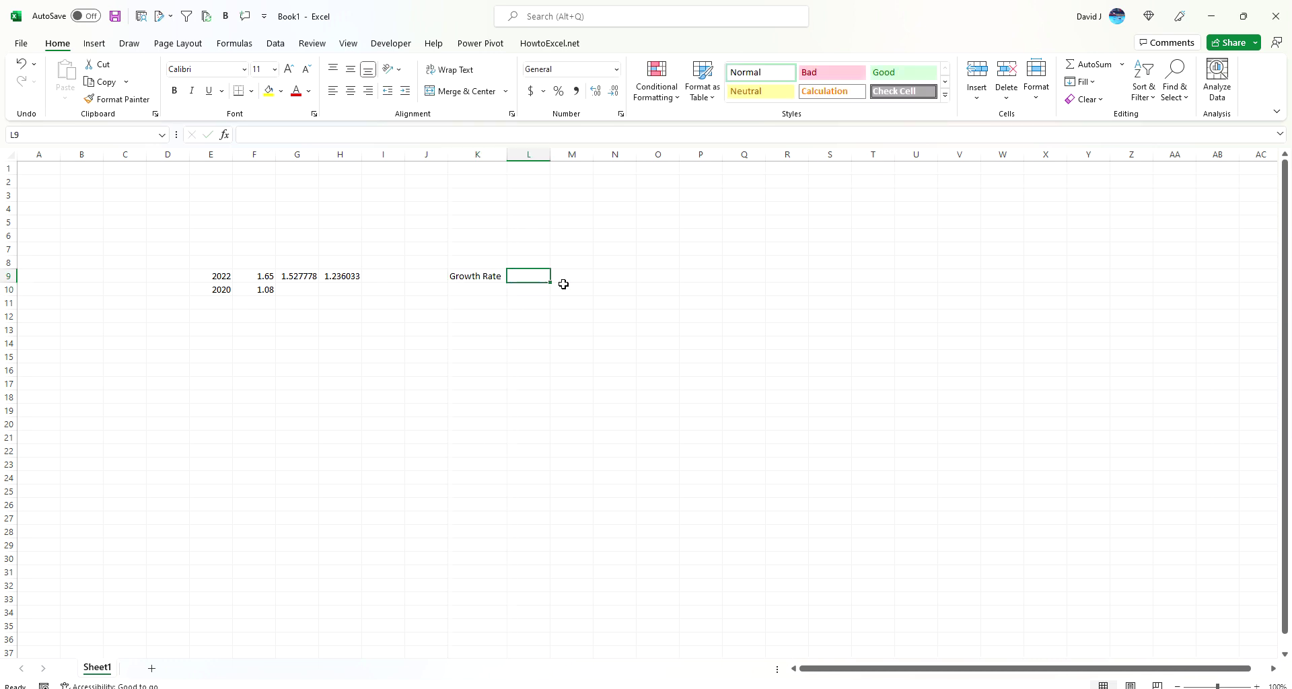
pyautogui.write('Ye')
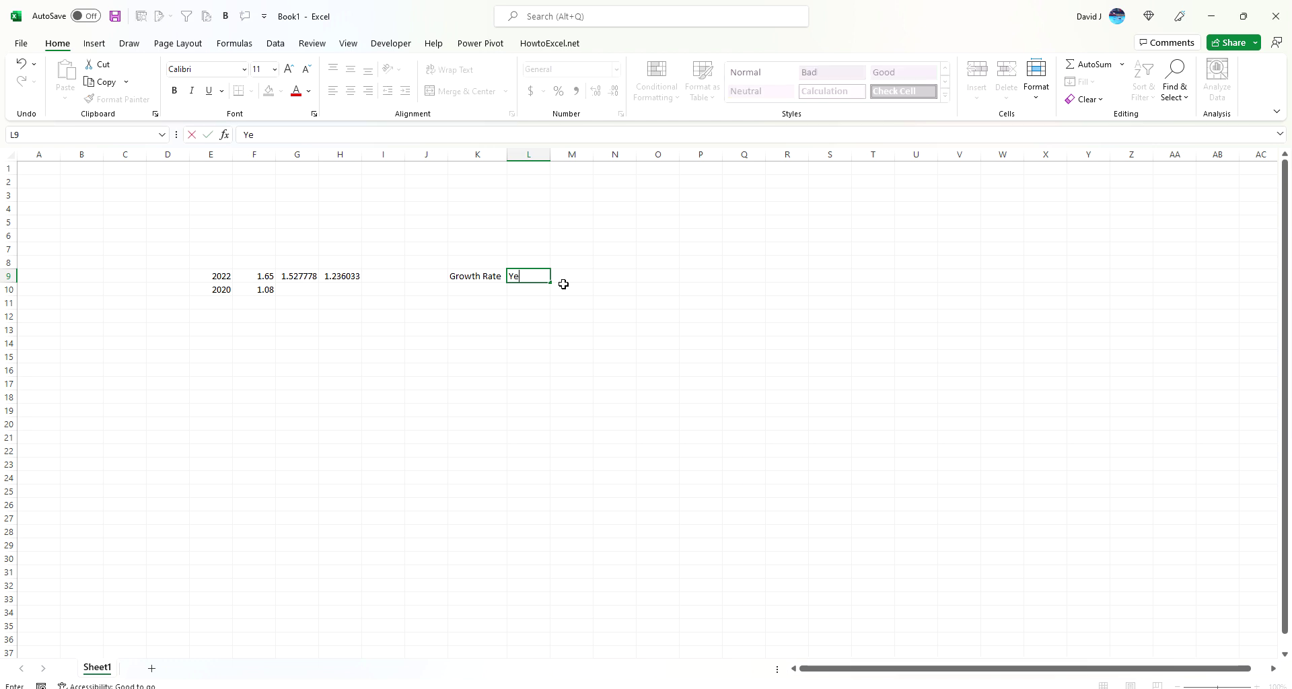
pyautogui.write('ars to Double')
pyautogui.press('Return')
pyautogui.click(551, 154)
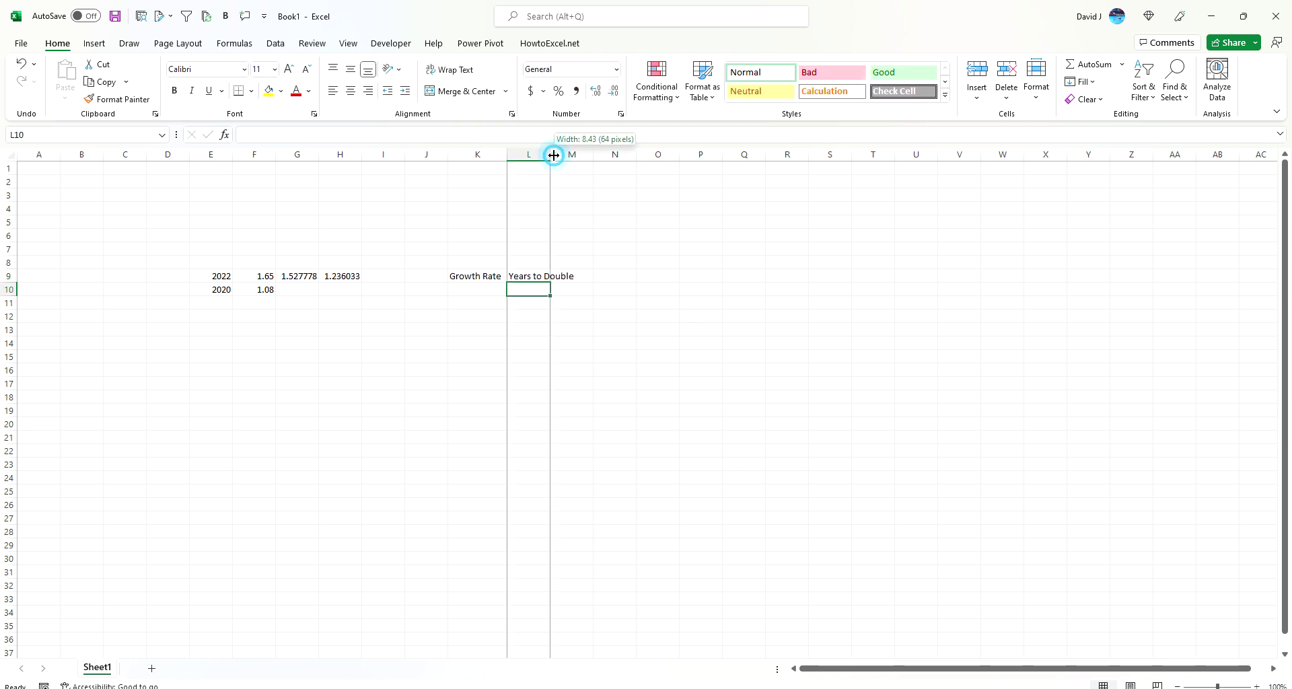
# Step: Enter 0.236 in K10 and format it as a percentage with two decimals (23.60%)
pyautogui.click(494, 288)
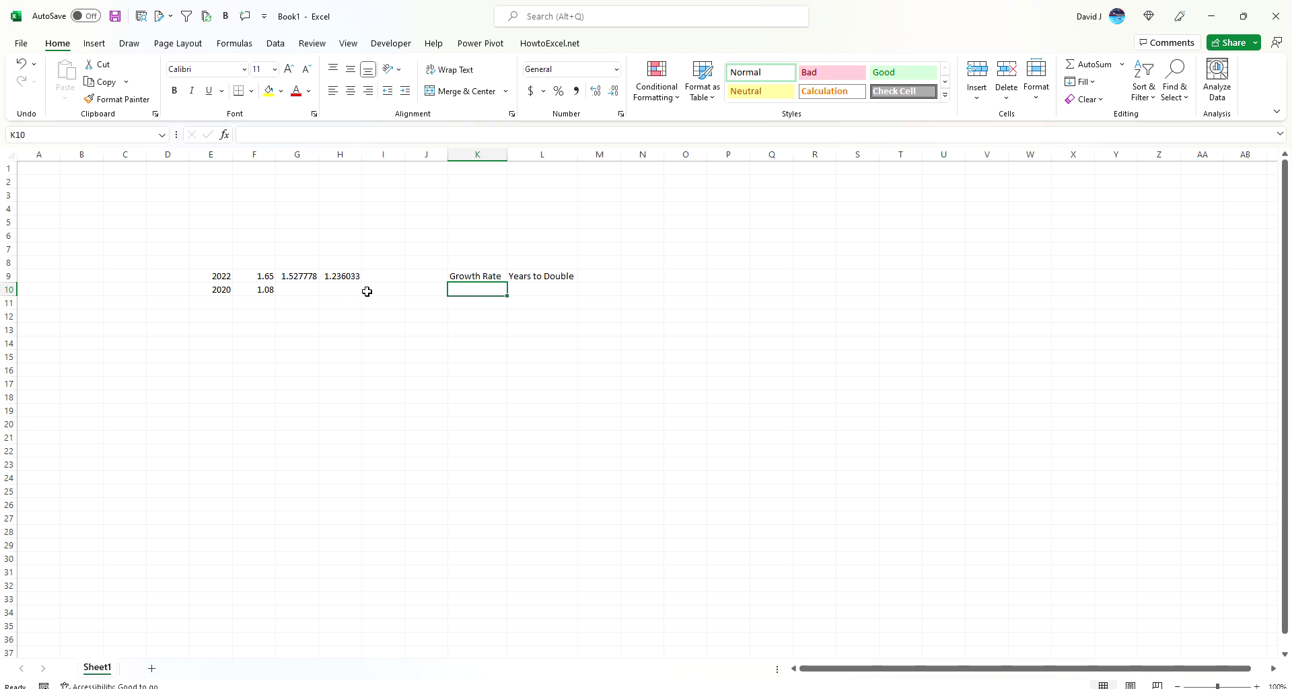
pyautogui.write('=(1/')
pyautogui.press('BackSpace')
pyautogui.press('BackSpace')
pyautogui.press('BackSpace')
pyautogui.press('BackSpace')
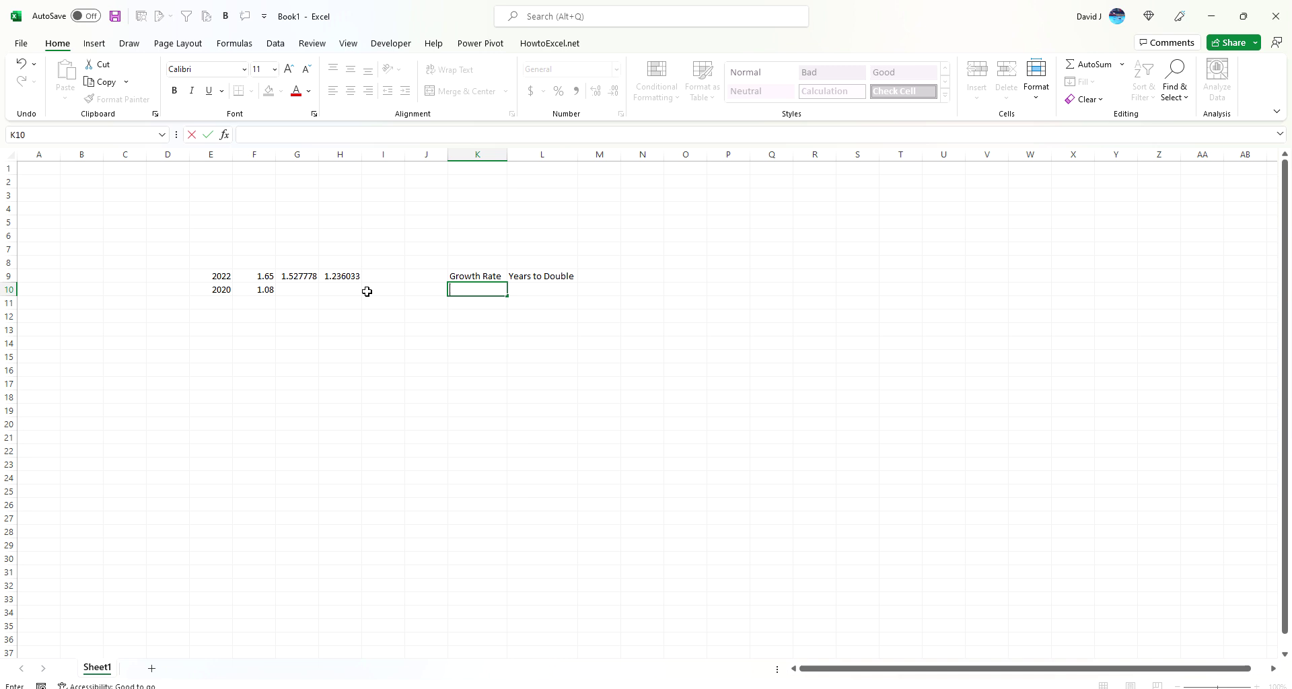
pyautogui.write('0.236')
pyautogui.press('Return')
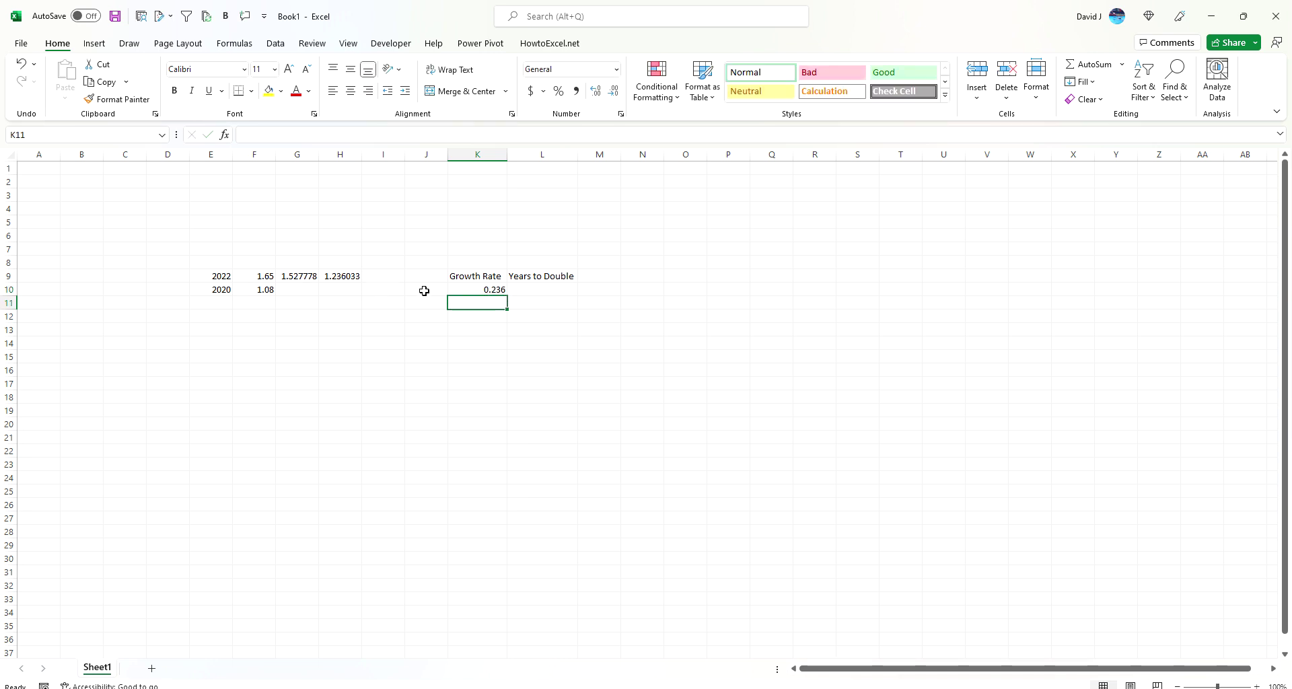
pyautogui.click(494, 286)
pyautogui.click(558, 90)
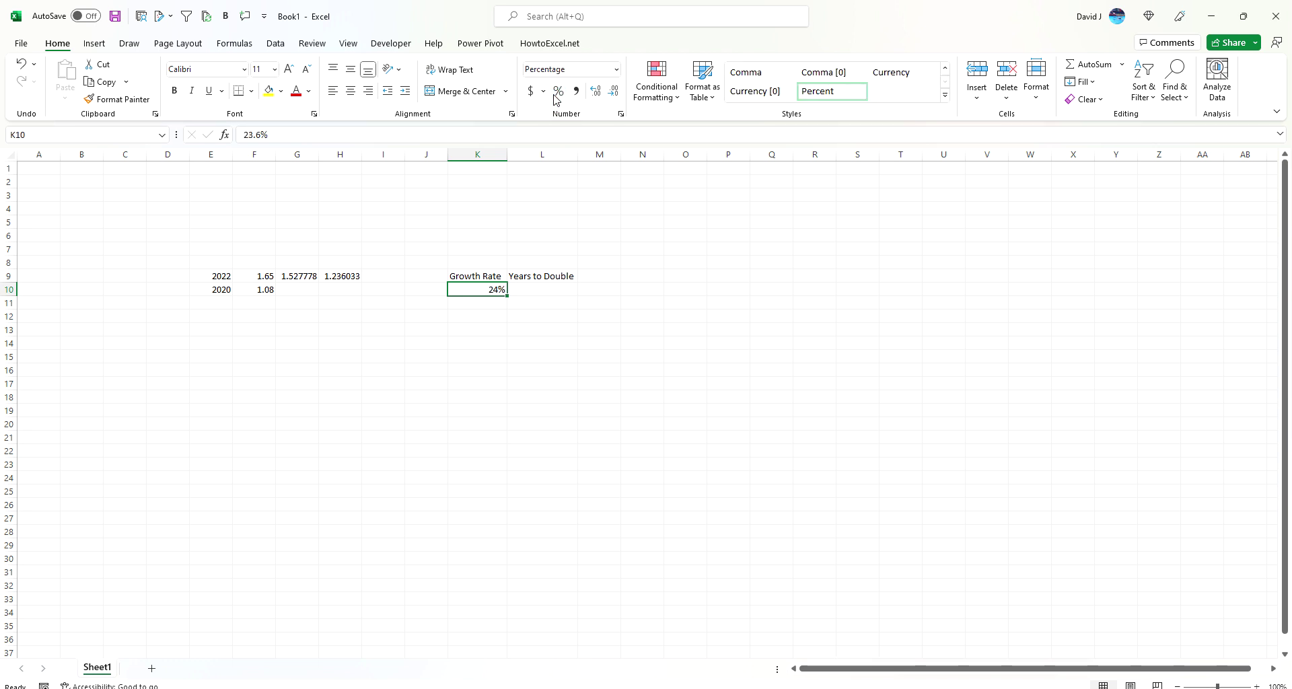
pyautogui.click(595, 93)
pyautogui.click(596, 94)
pyautogui.click(564, 291)
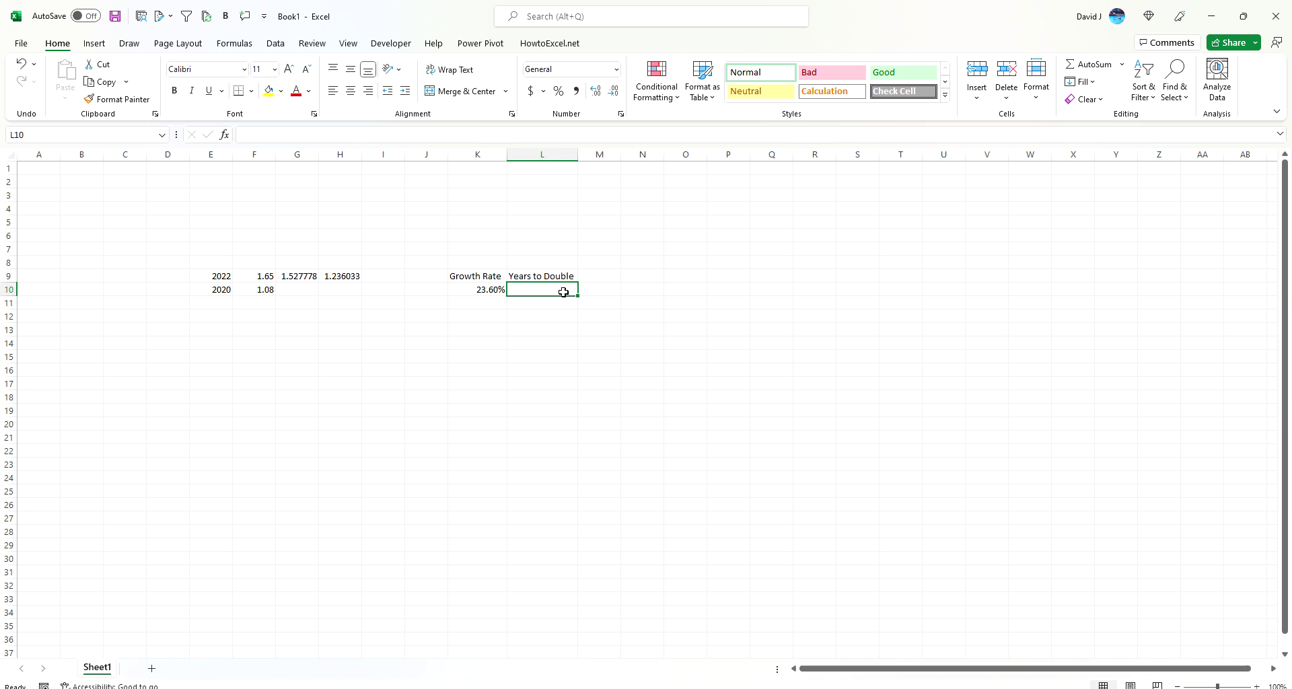
# Step: Enter =LOG(2)/LOG(1+K10) in L10, returning 3.271408373 years to double
pyautogui.write('=')
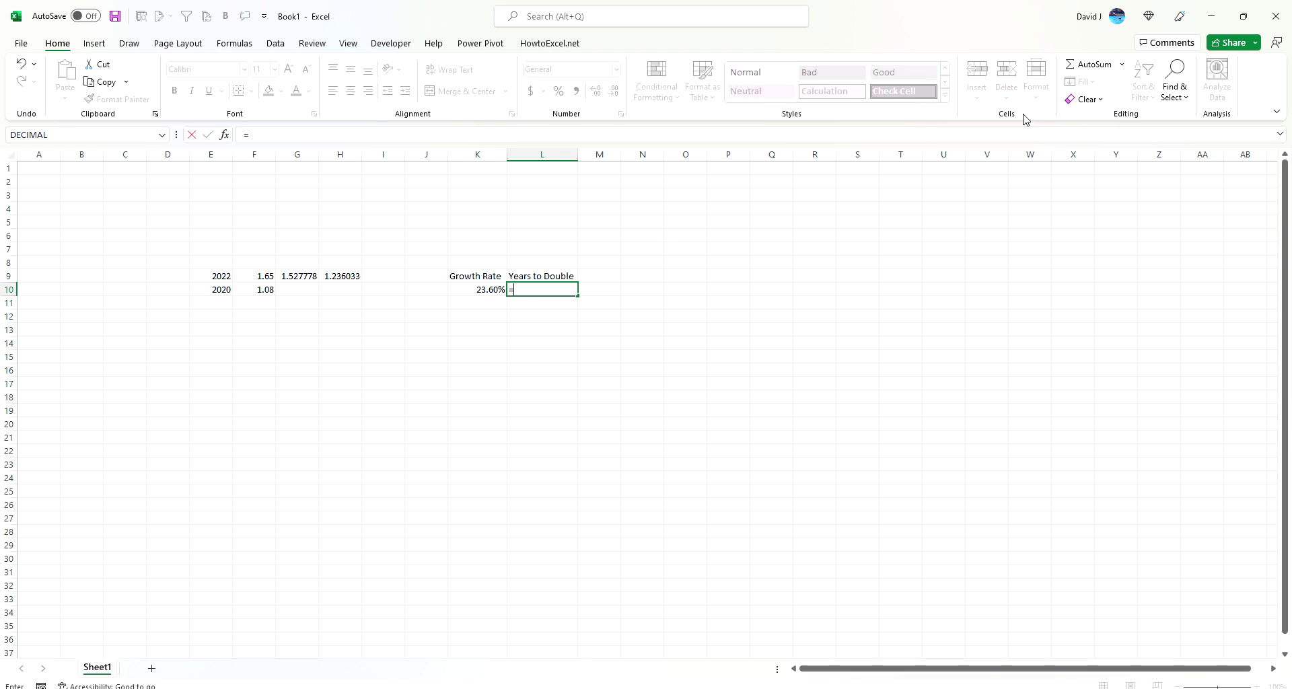
pyautogui.write('log')
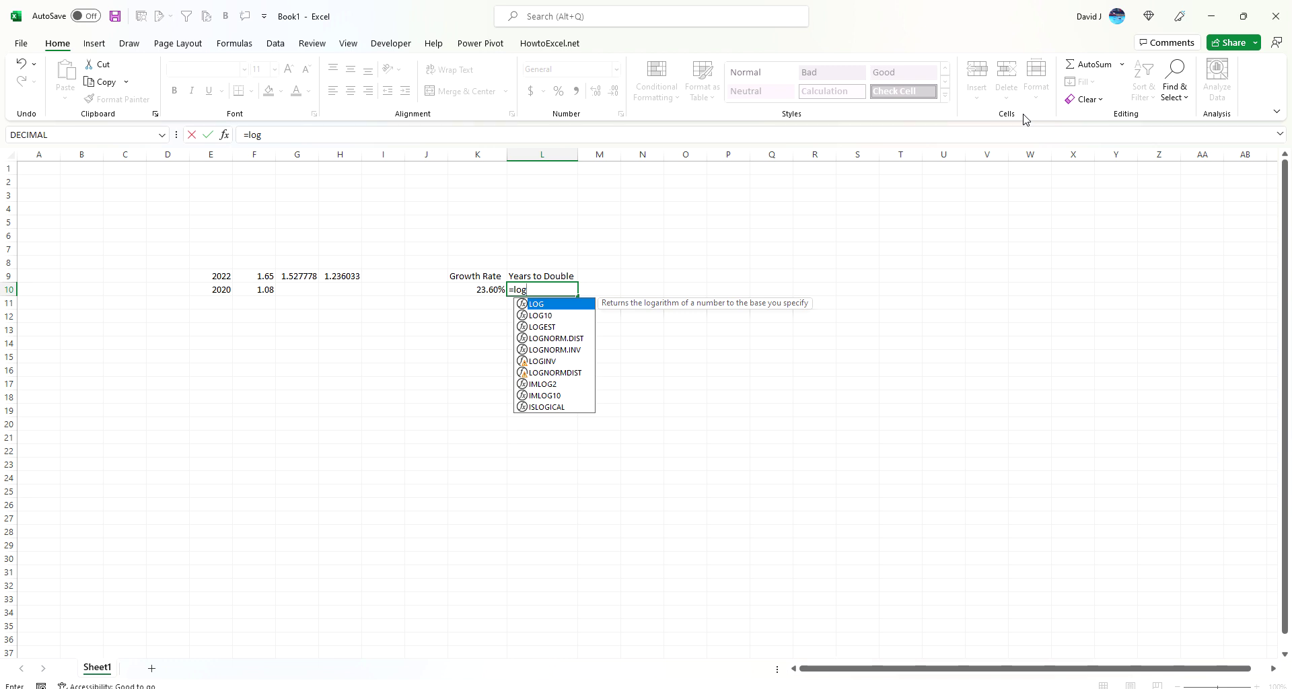
pyautogui.write('(')
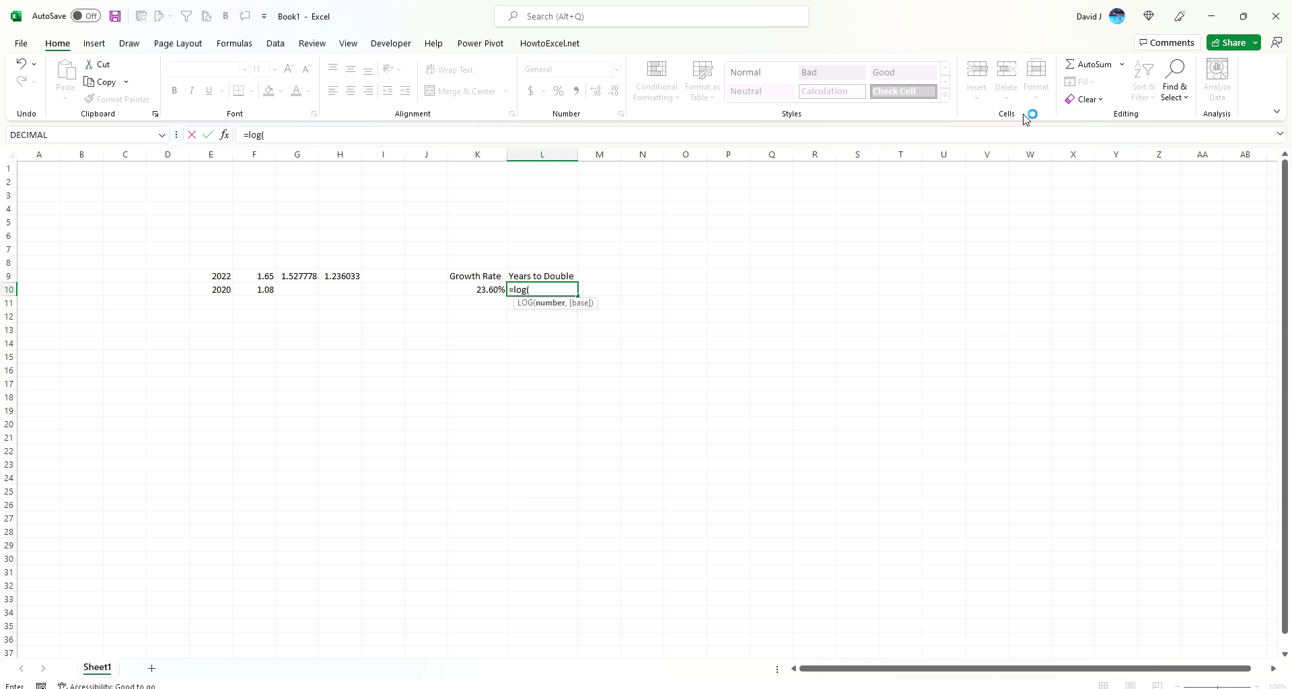
pyautogui.write('2)/log(')
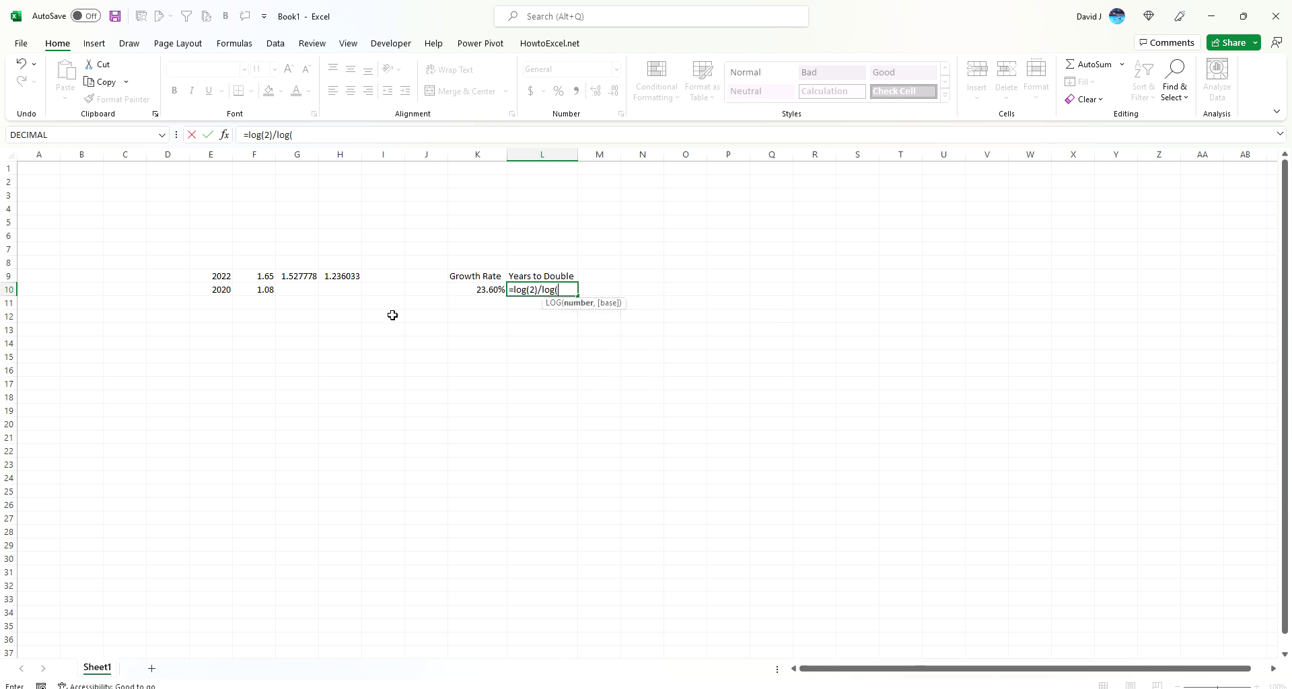
pyautogui.write('1+')
pyautogui.click(464, 290)
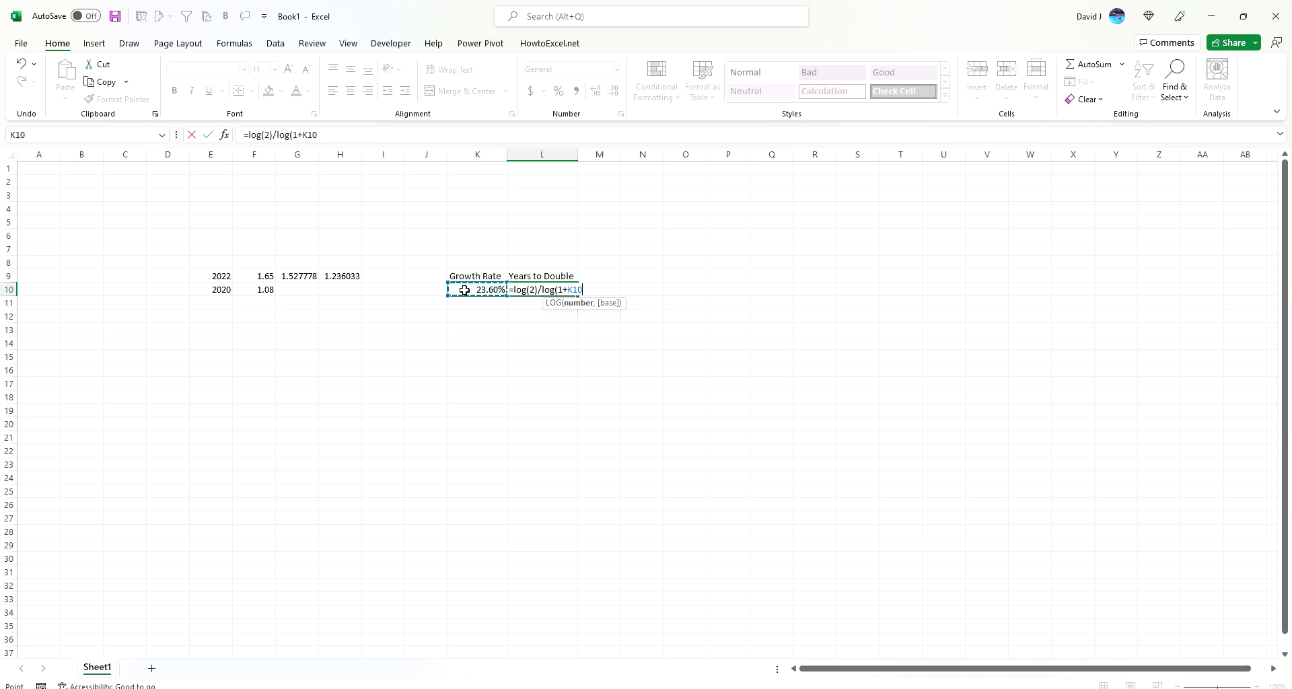
pyautogui.write(')')
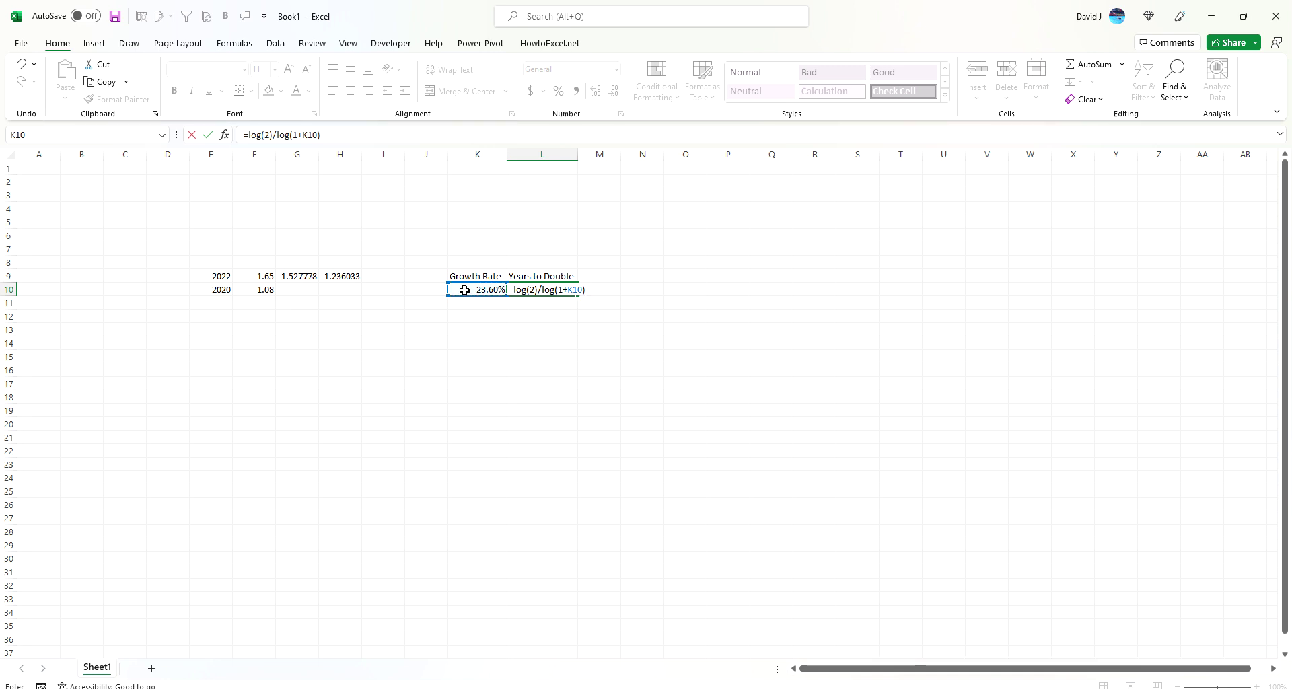
pyautogui.press('Return')
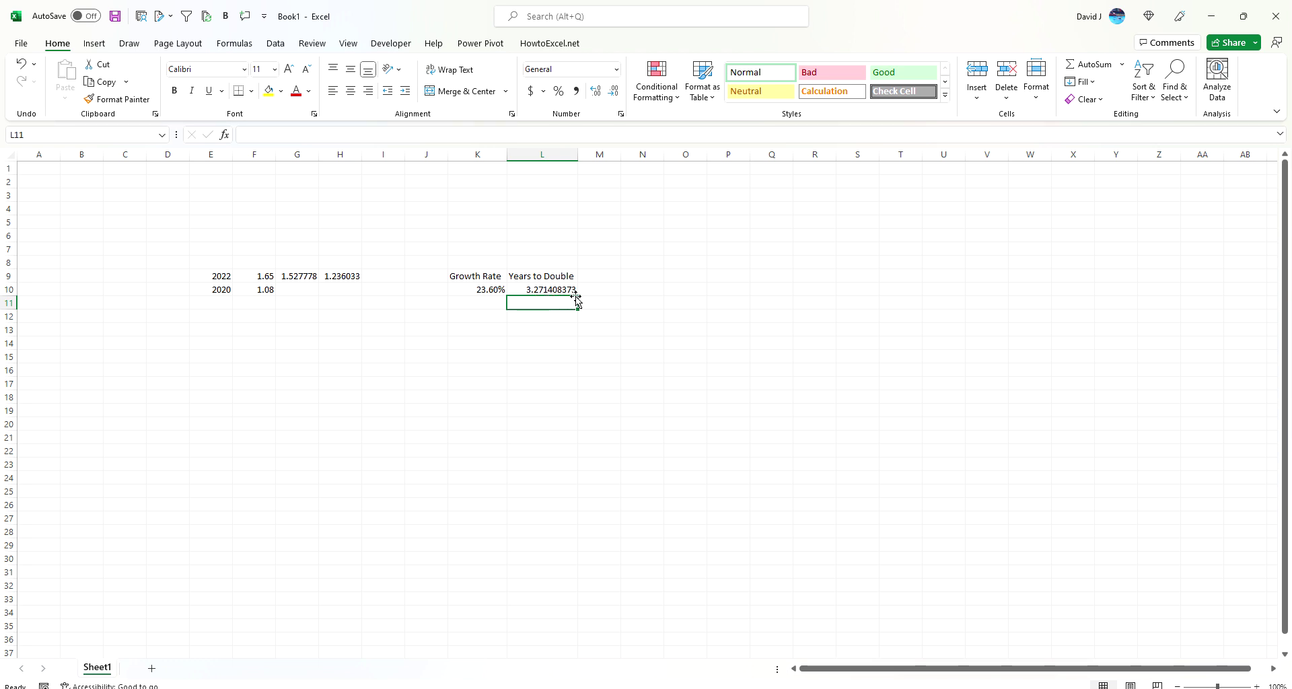
# Step: Enter =(1+K10)^L10 in N10 to confirm the result is 2
pyautogui.click(647, 288)
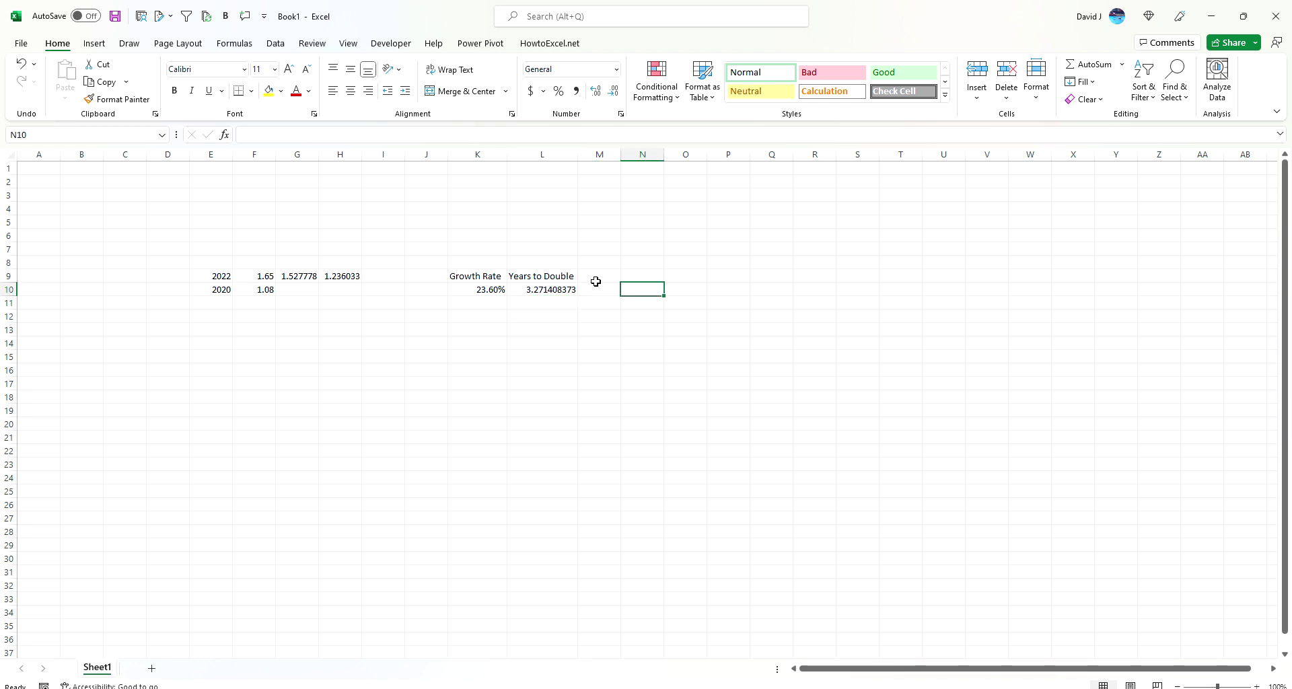
pyautogui.write('=(1+')
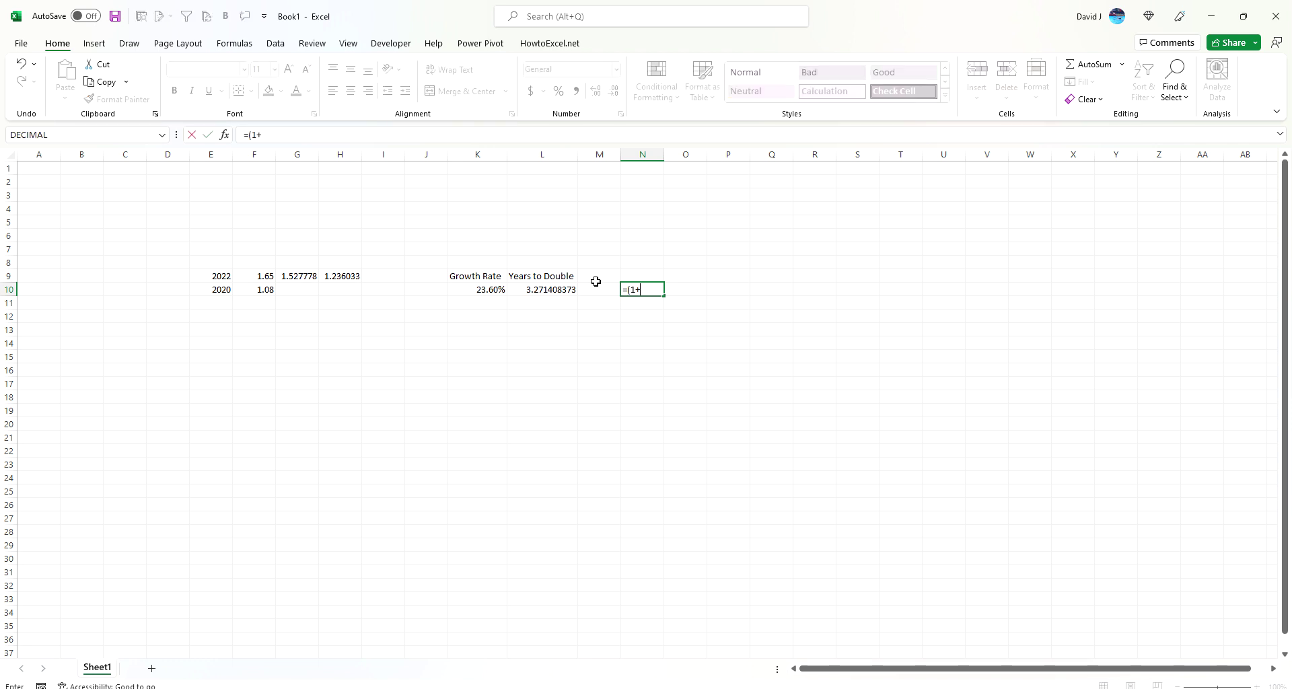
pyautogui.press('Left')
pyautogui.press('Left')
pyautogui.press('Left')
pyautogui.write(')')
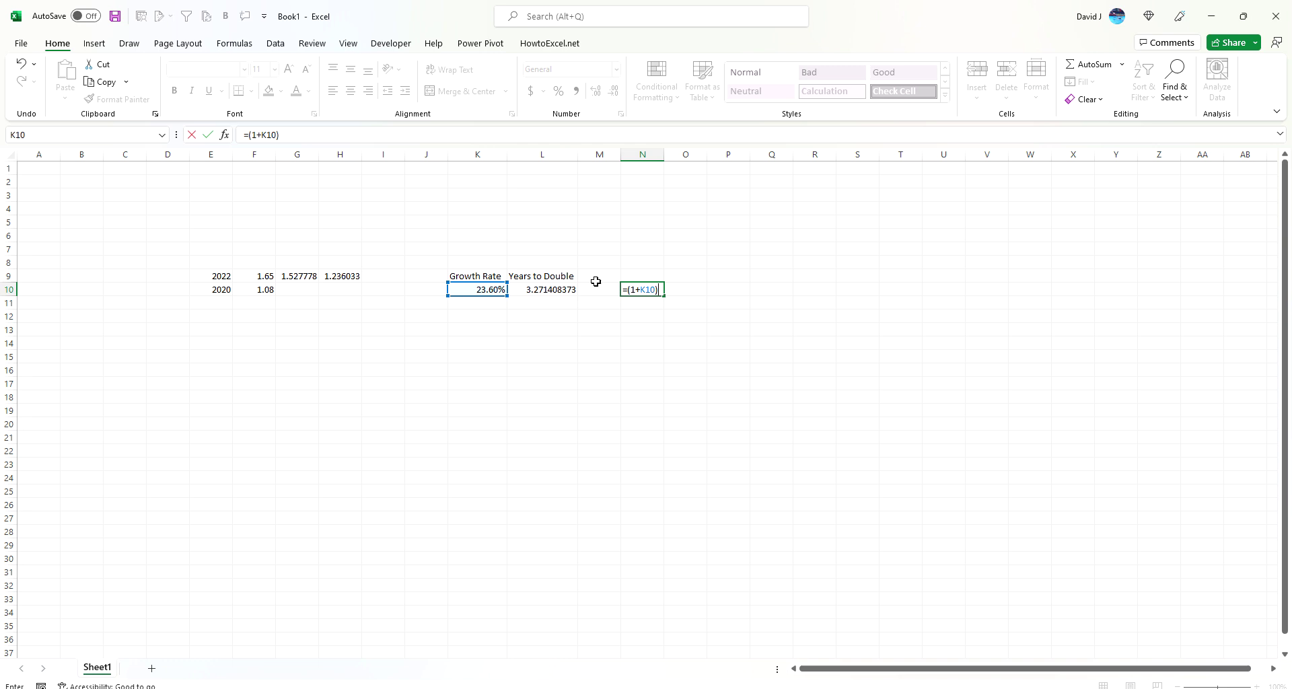
pyautogui.write('^')
pyautogui.click(542, 289)
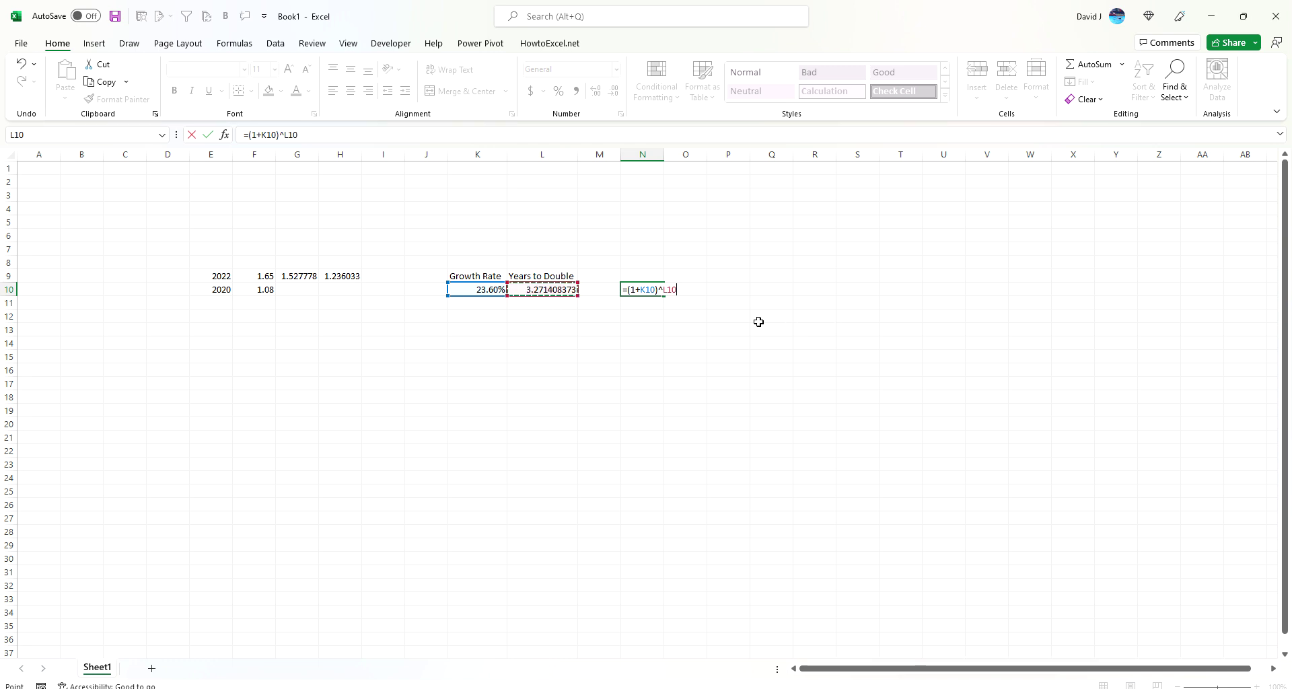
pyautogui.press('Return')
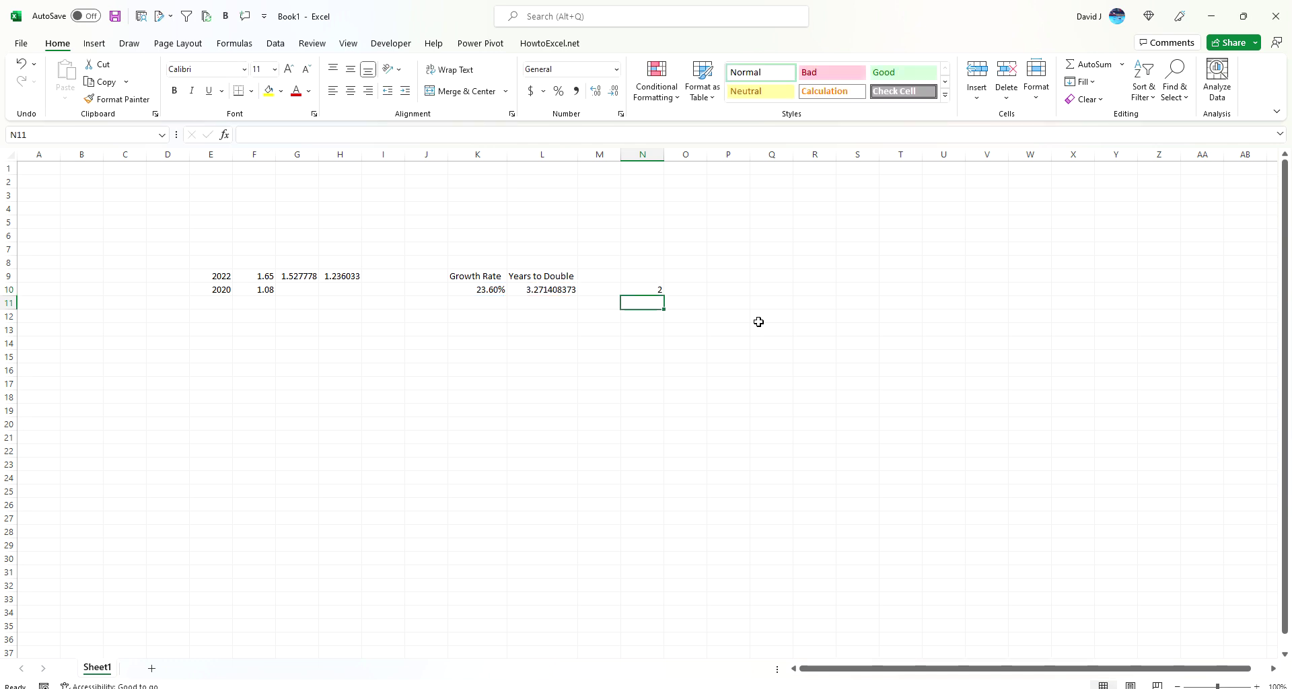
pyautogui.click(641, 288)
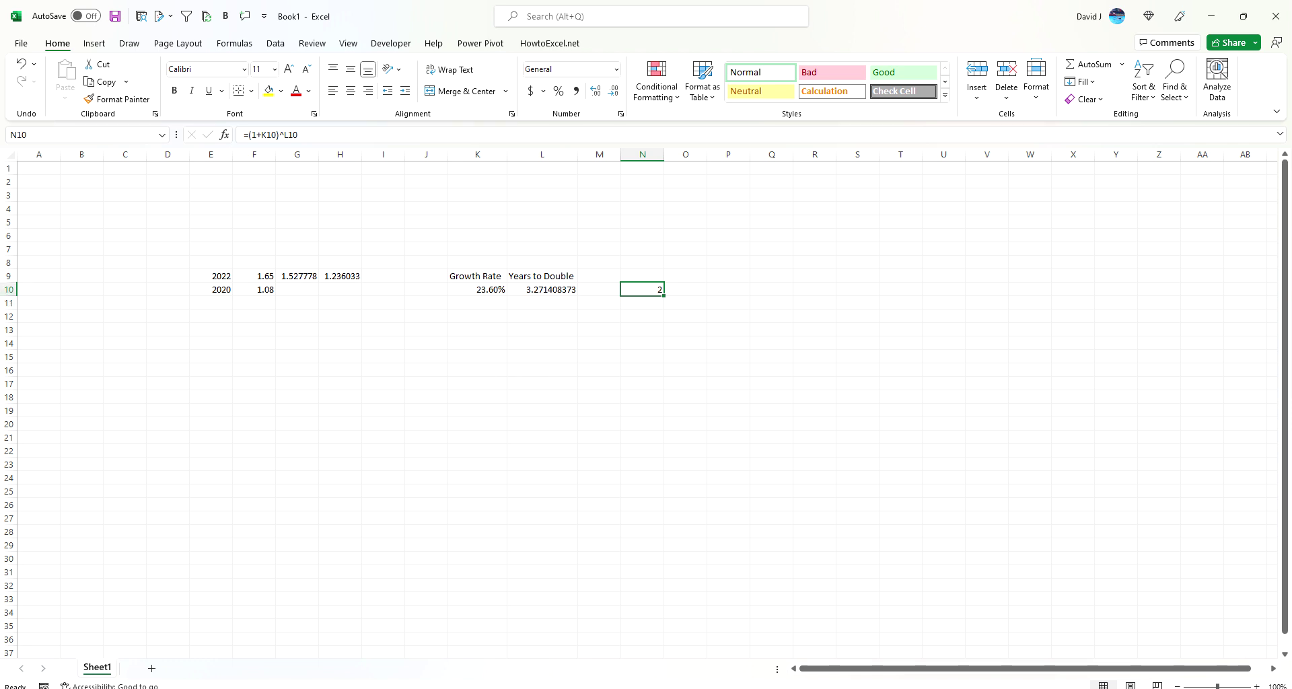
pyautogui.click(255, 261)
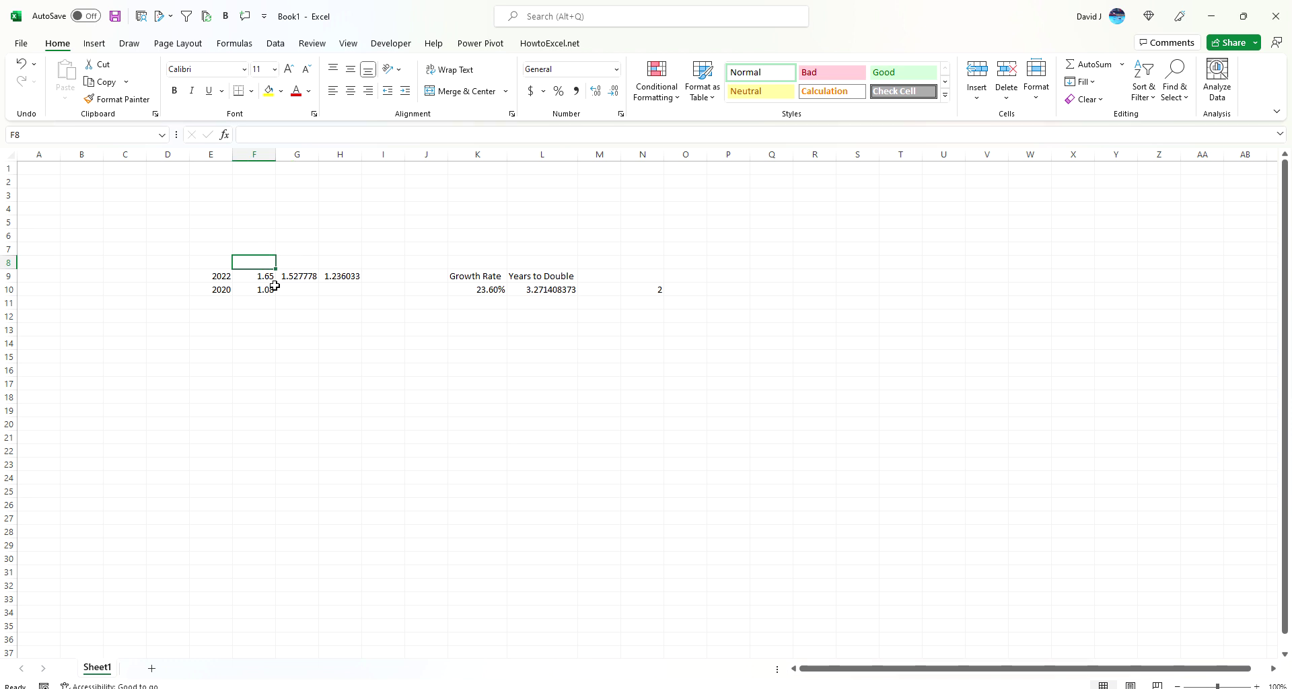
# Step: Enter =F9*(1+K10) in F8, projecting the next dividend at 2.0394
pyautogui.write('=')
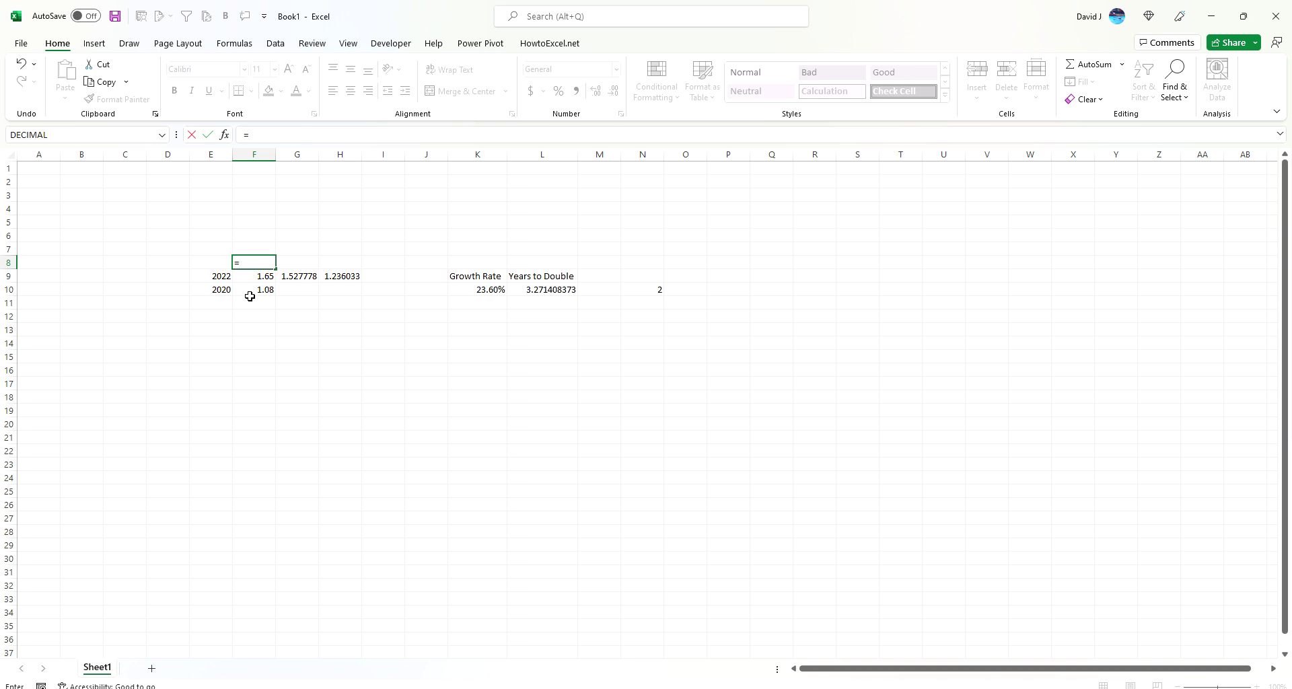
pyautogui.press('Down')
pyautogui.write('*(1+')
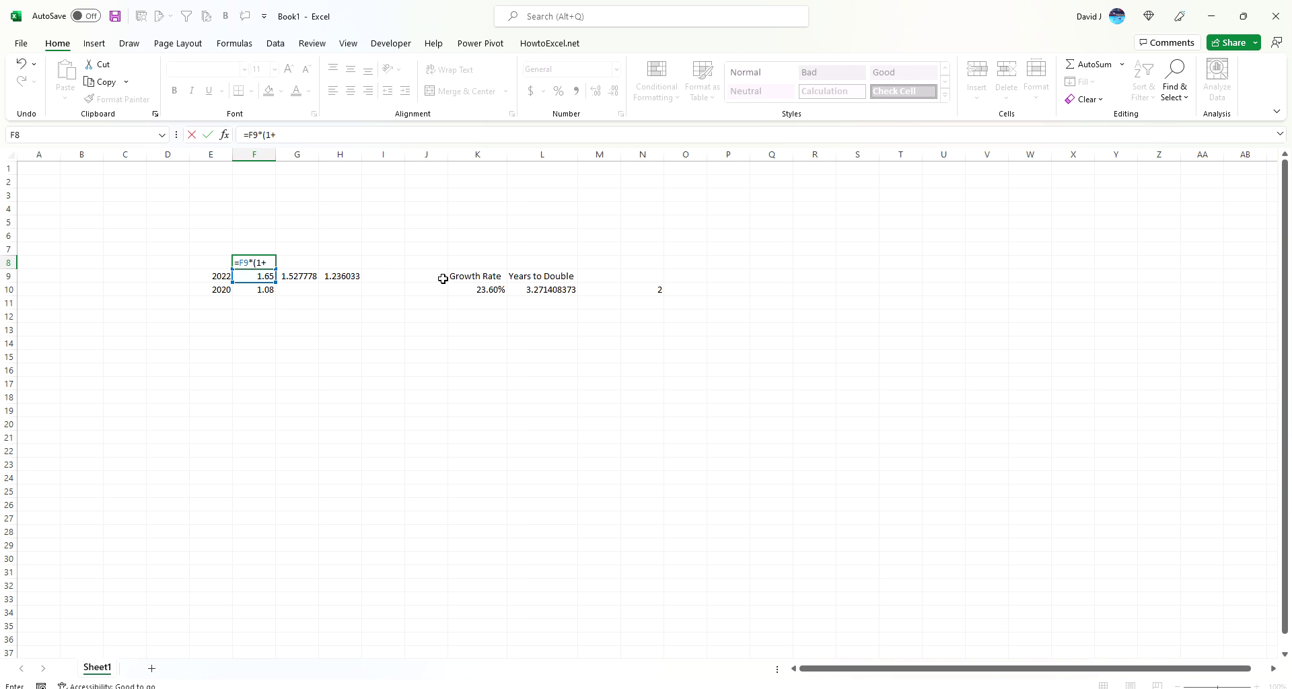
pyautogui.click(487, 288)
pyautogui.write(')')
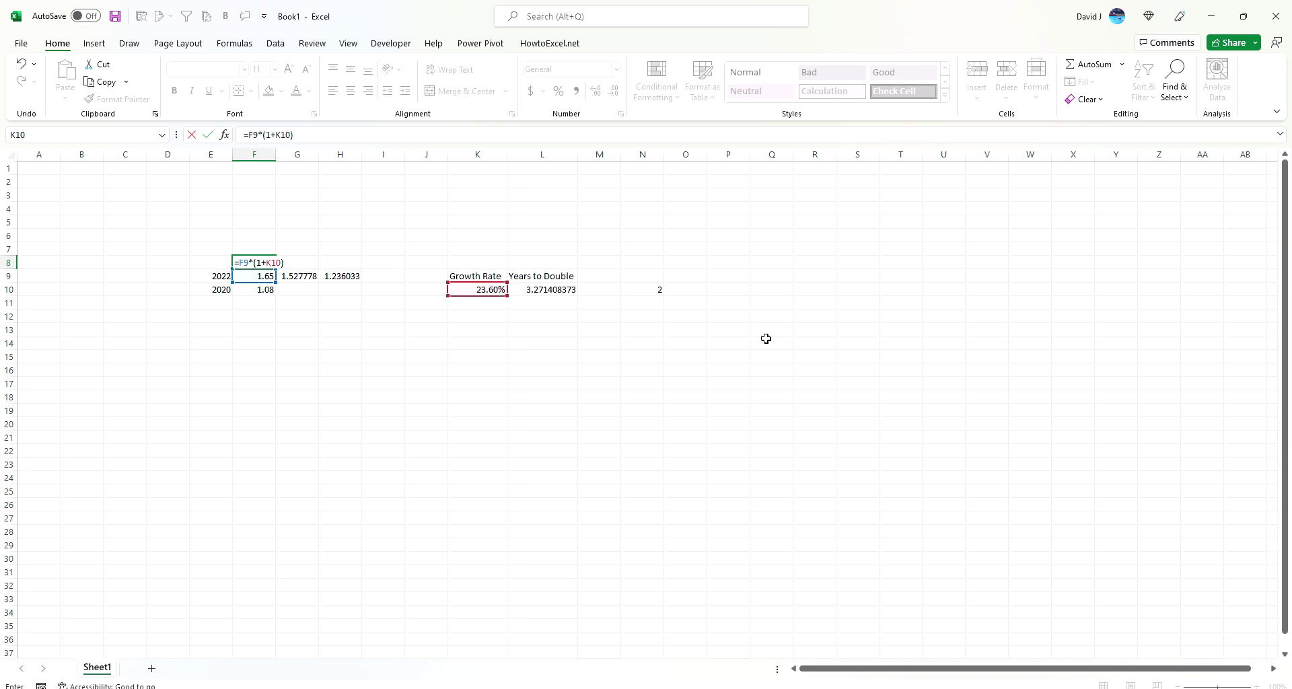
pyautogui.press('Return')
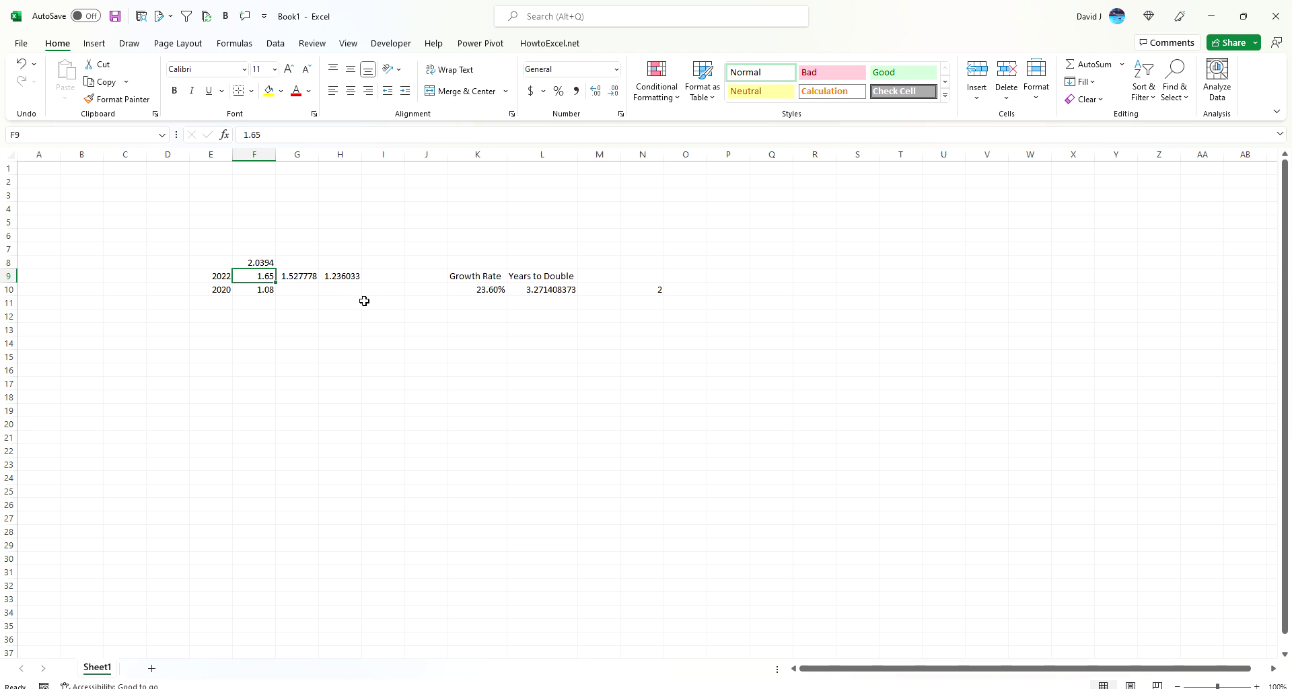
# Step: Change the L10 formula to LOG(3) to get the years to triple
pyautogui.click(550, 288)
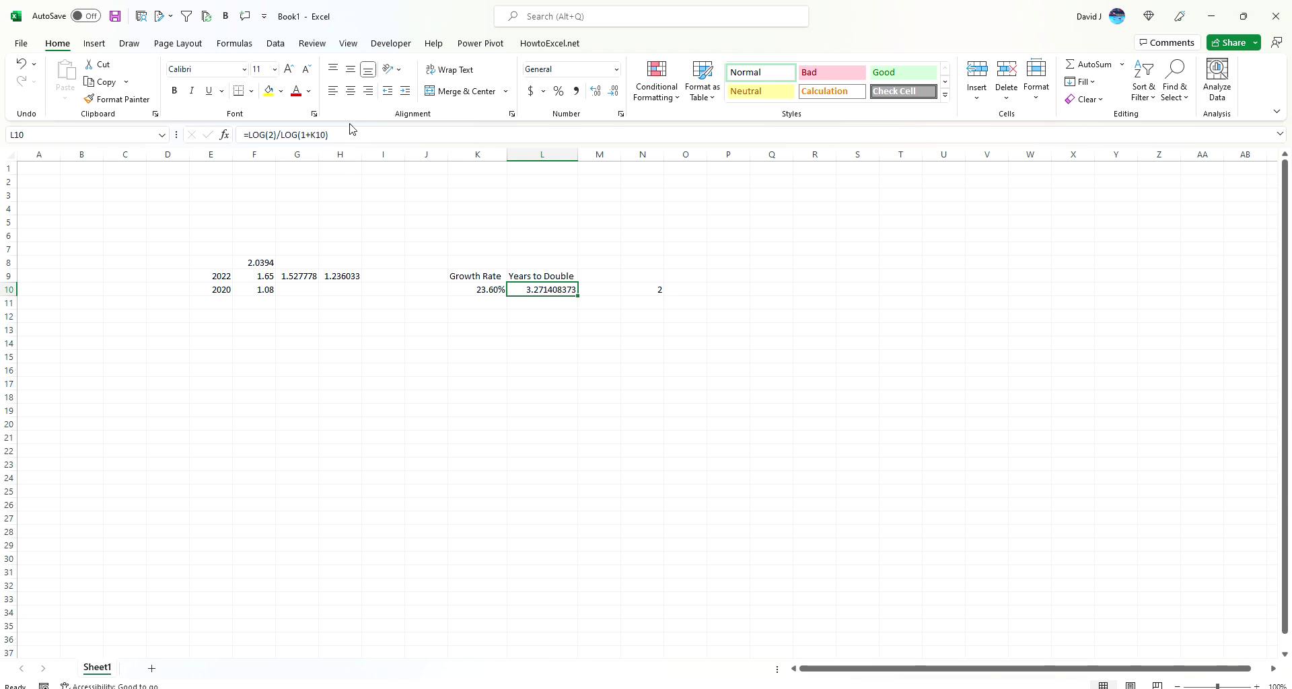
pyautogui.click(274, 134)
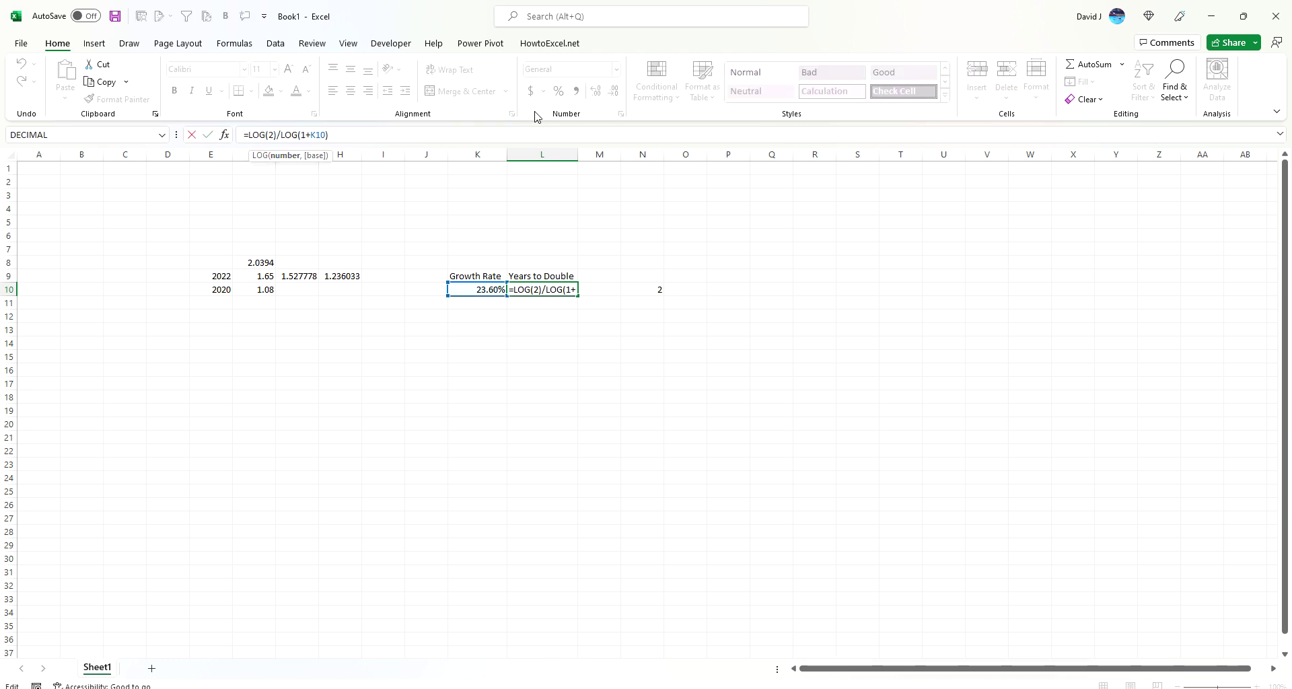
pyautogui.press('BackSpace')
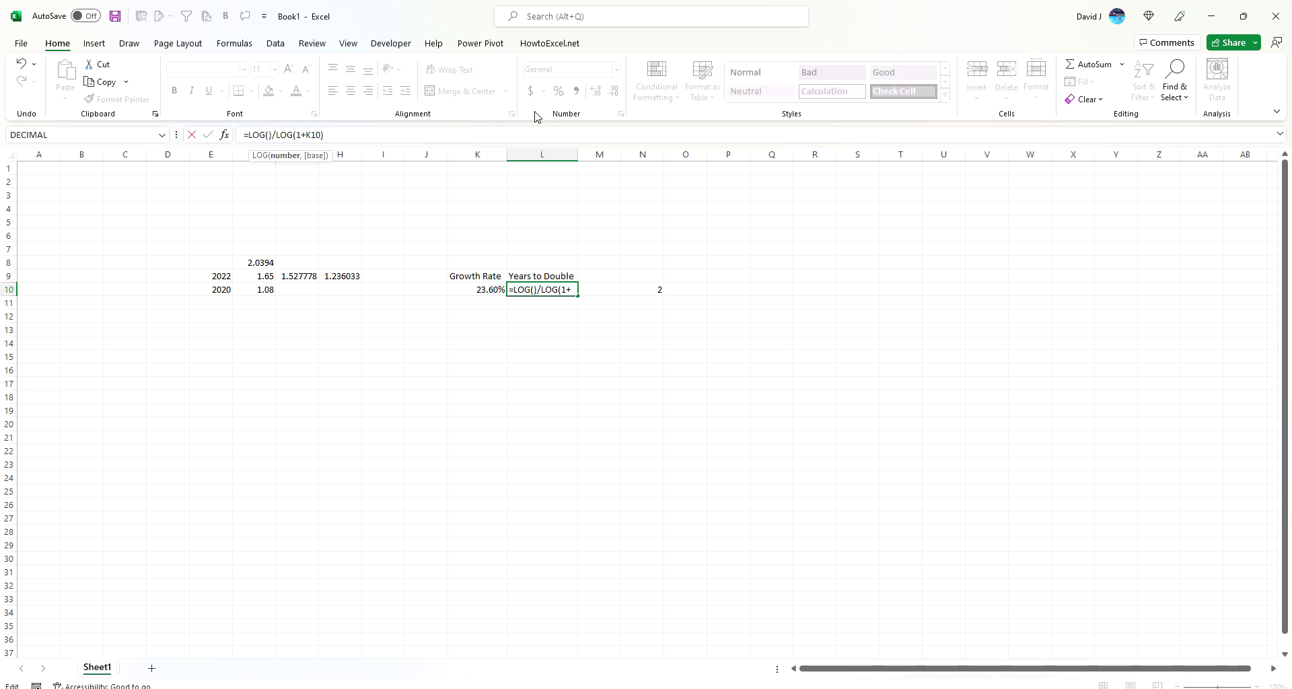
pyautogui.write('3')
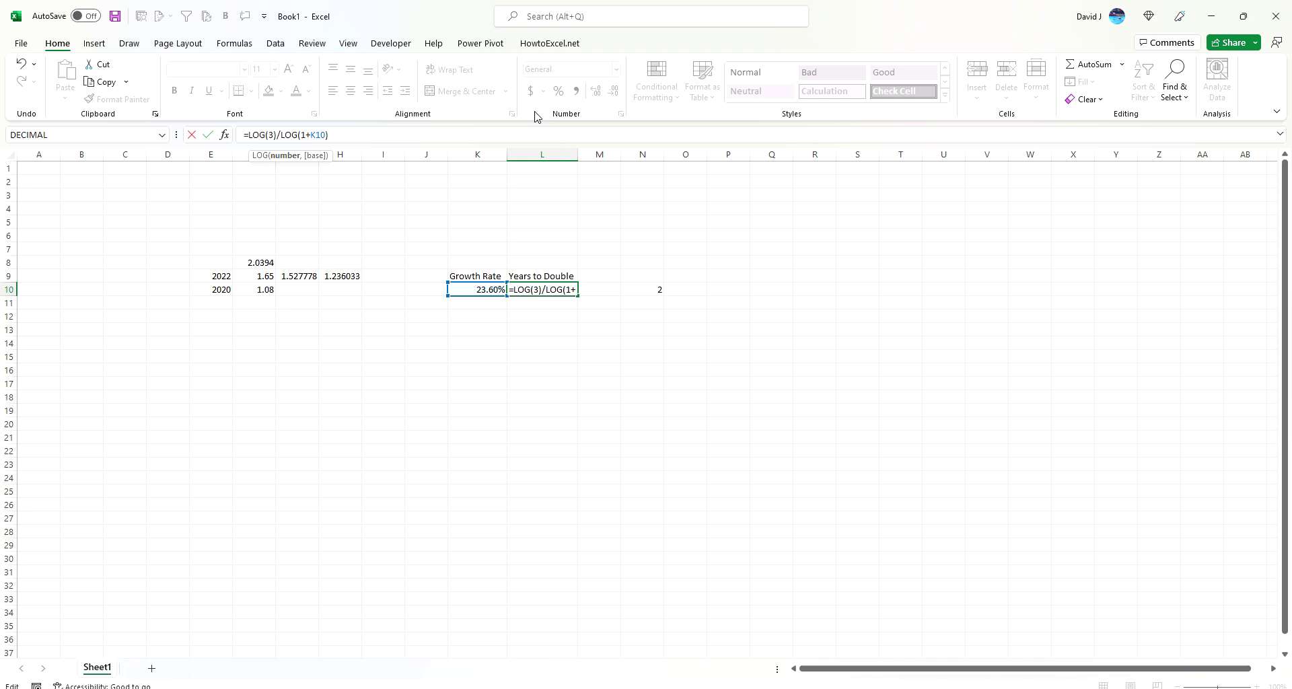
pyautogui.press('Return')
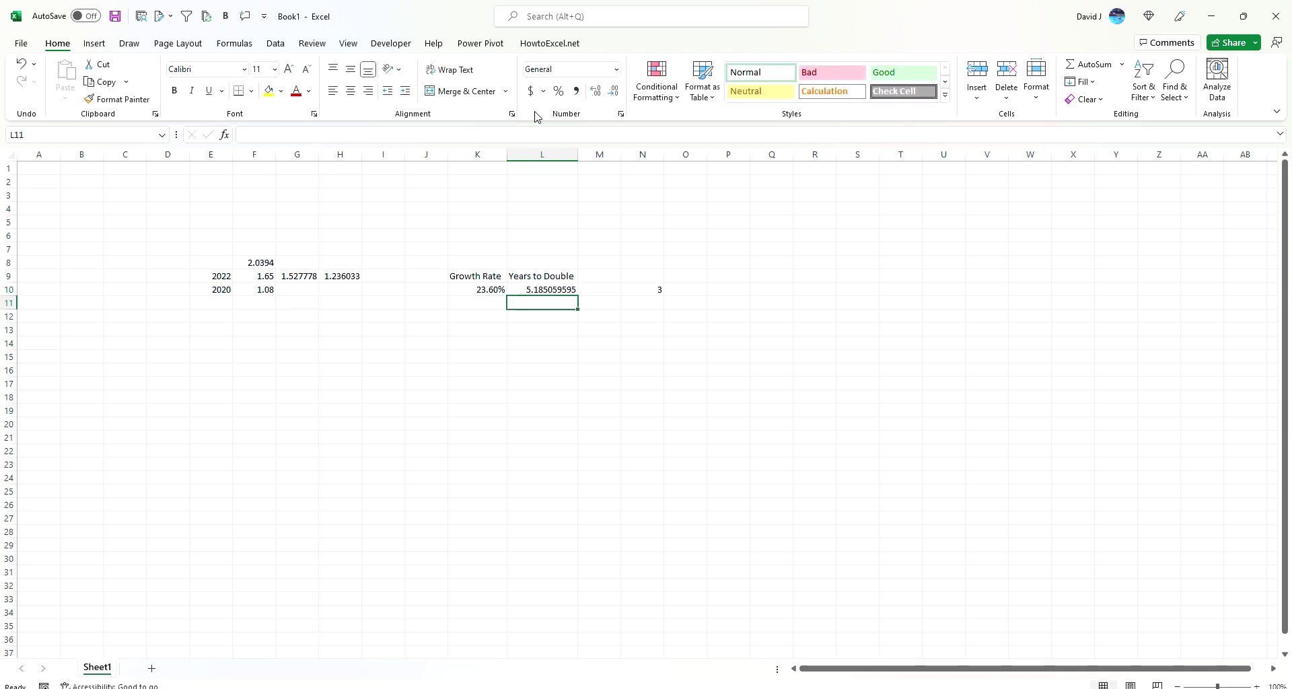
# Step: Change the L10 formula to LOG(4) to get the years to quadruple
pyautogui.click(548, 284)
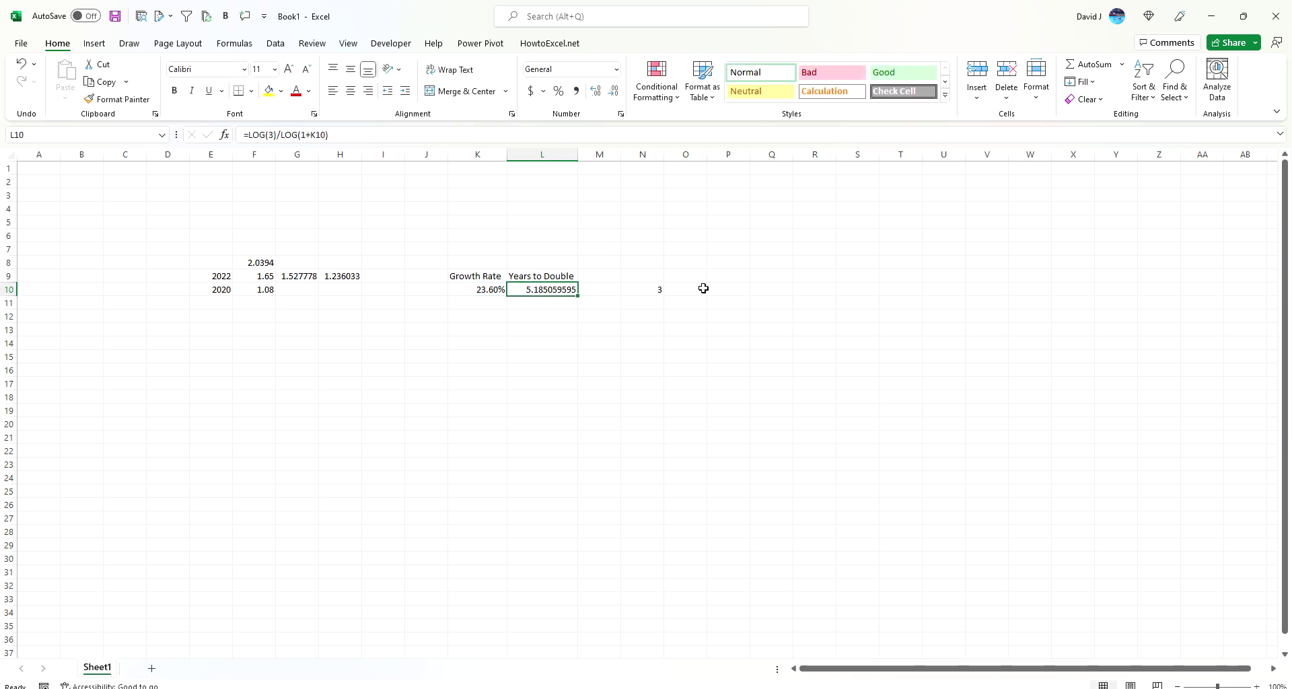
pyautogui.click(272, 134)
pyautogui.press('BackSpace')
pyautogui.write('4')
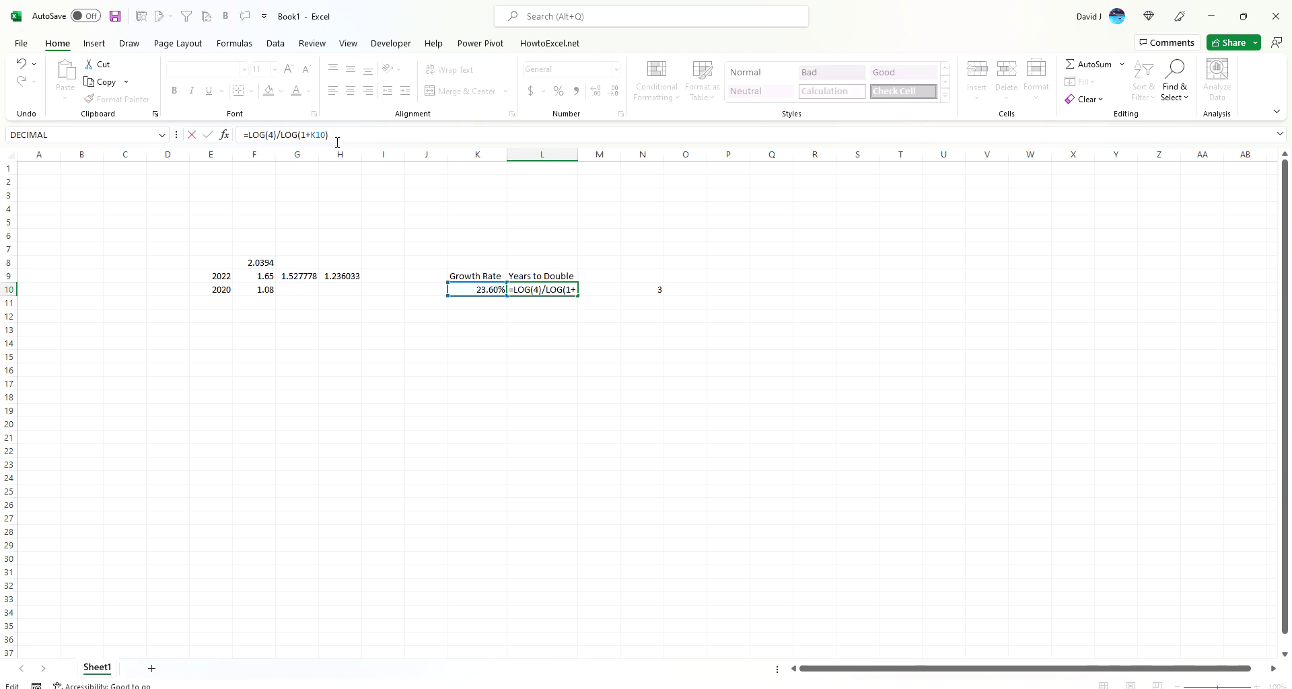
pyautogui.press('Return')
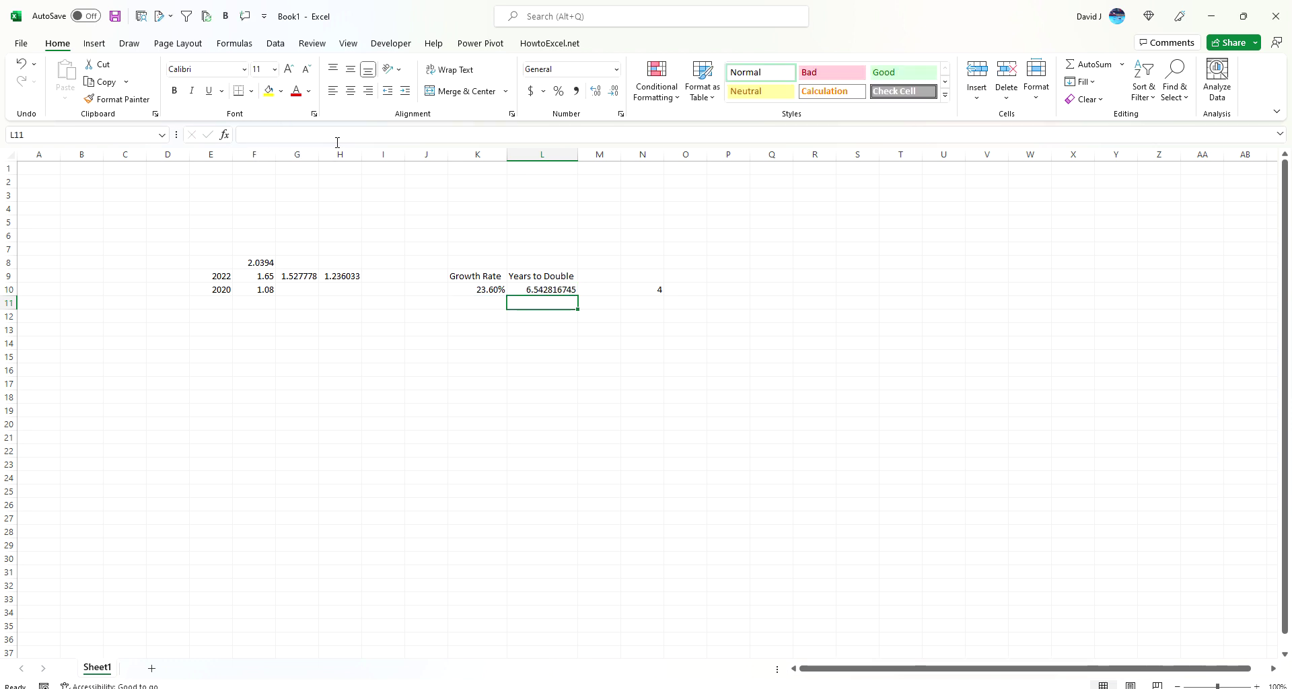
# Step: Restore LOG(2) in L10 so it shows 3.271408373 years to double
pyautogui.click(569, 289)
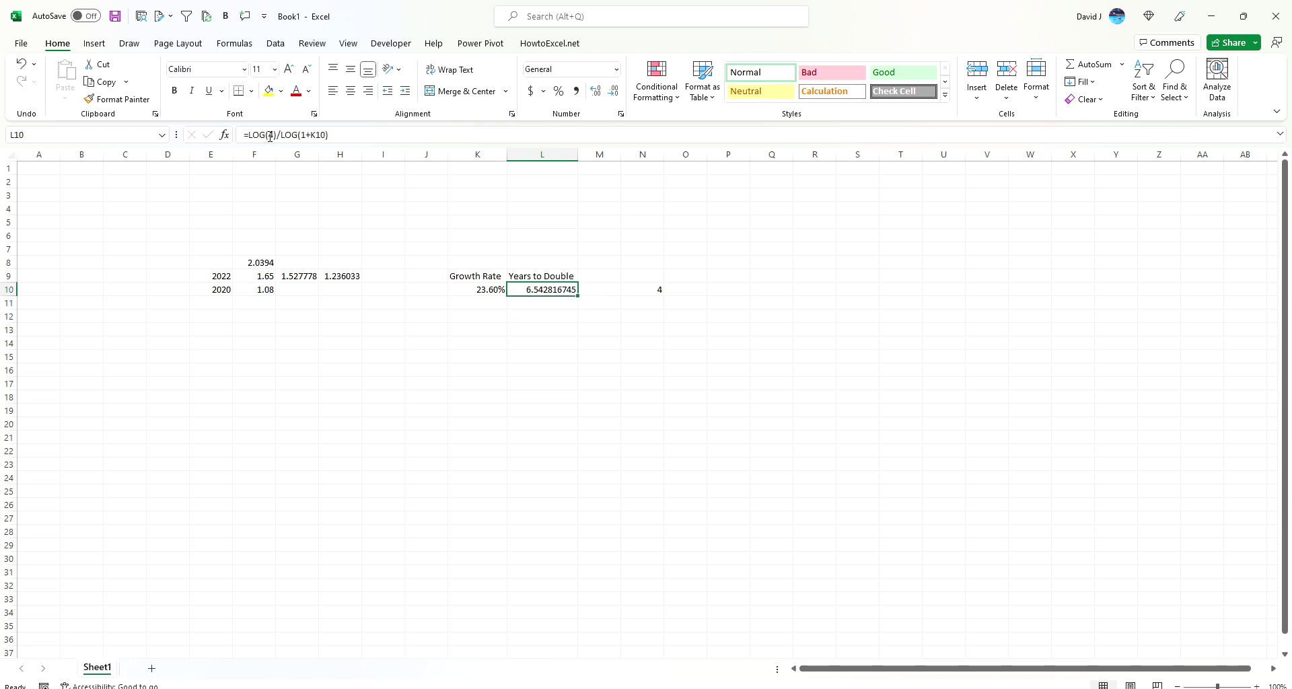
pyautogui.click(273, 134)
pyautogui.press('BackSpace')
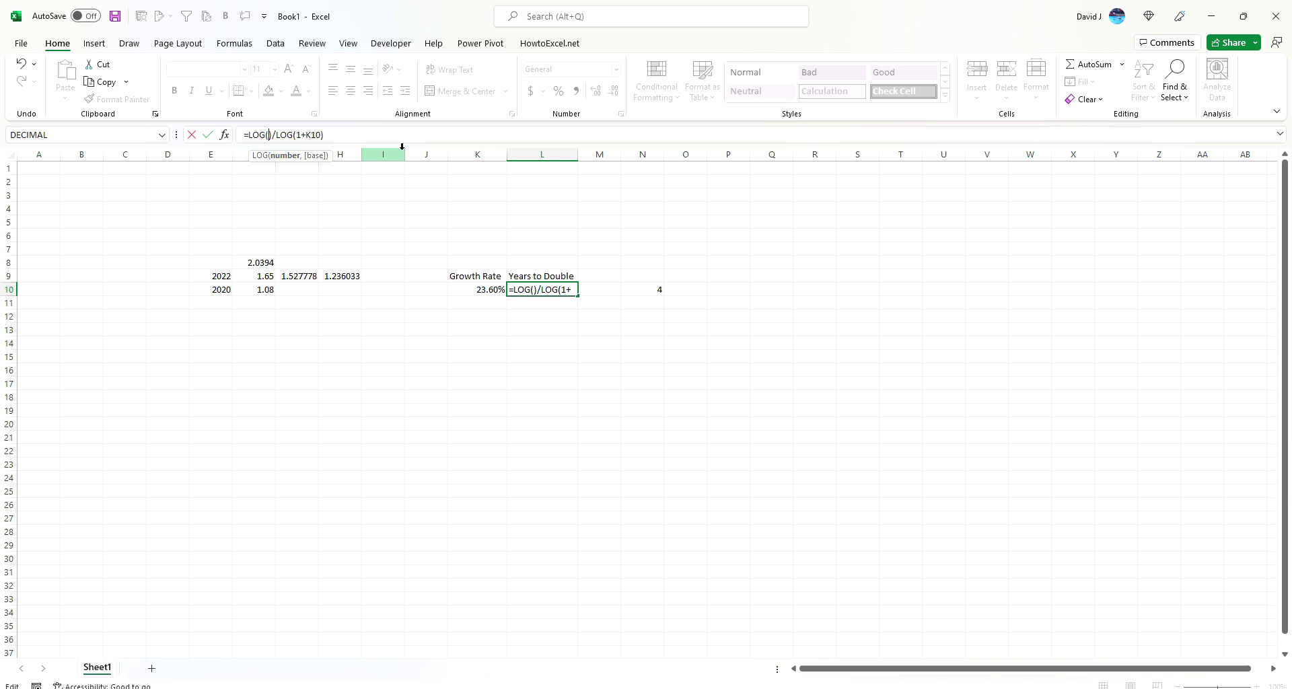
pyautogui.write('2')
pyautogui.press('Return')
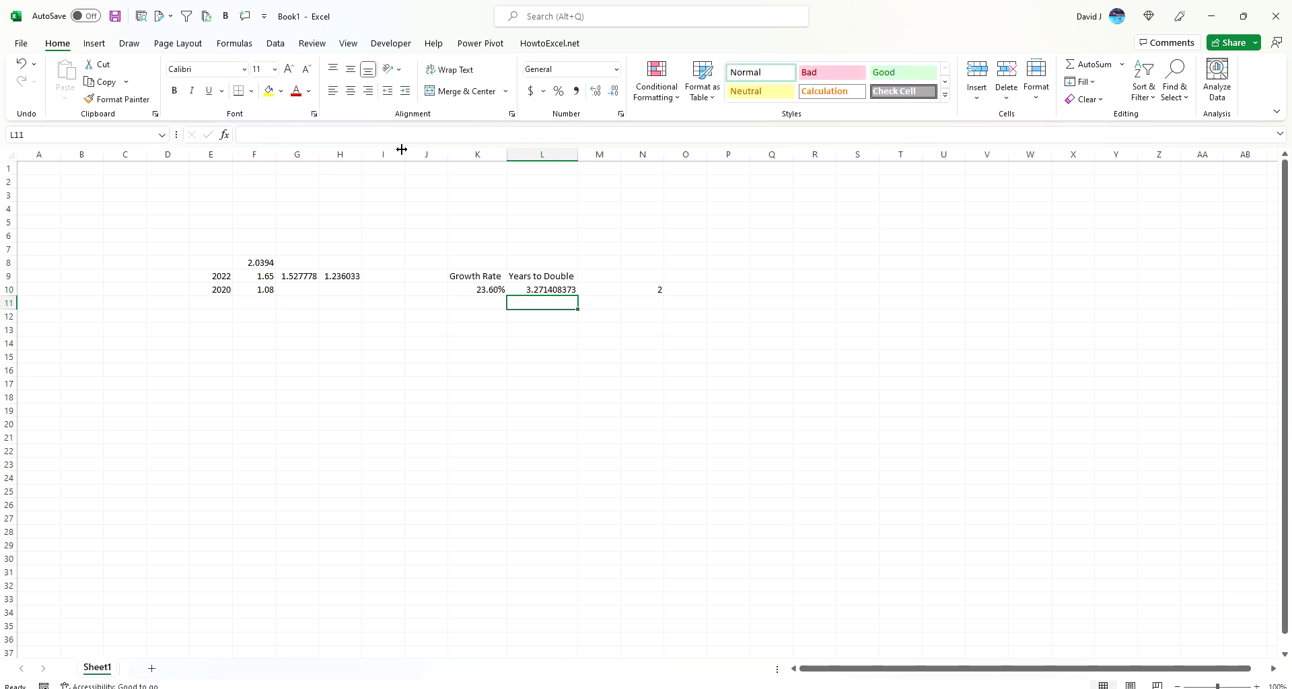
pyautogui.press('Left')
# Step: Set the K10 growth rate to 5%, then 10%, giving 7.272540897 years to double
pyautogui.press('Up')
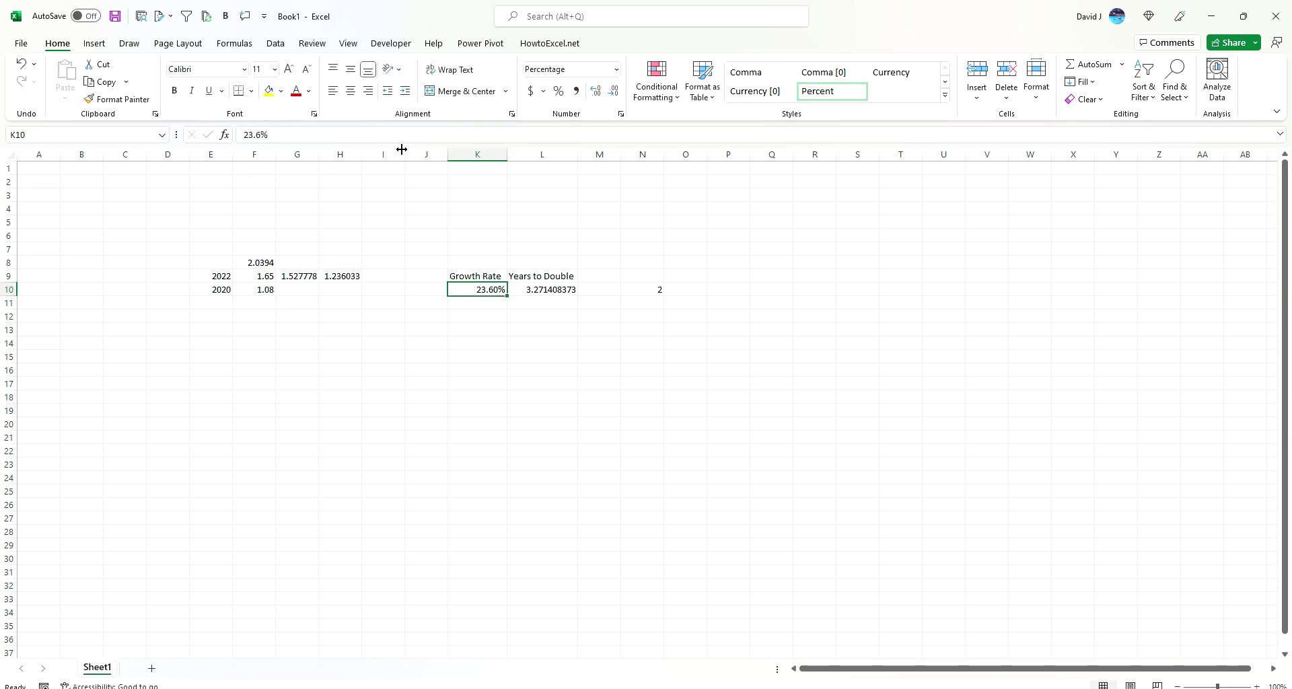
pyautogui.write('5')
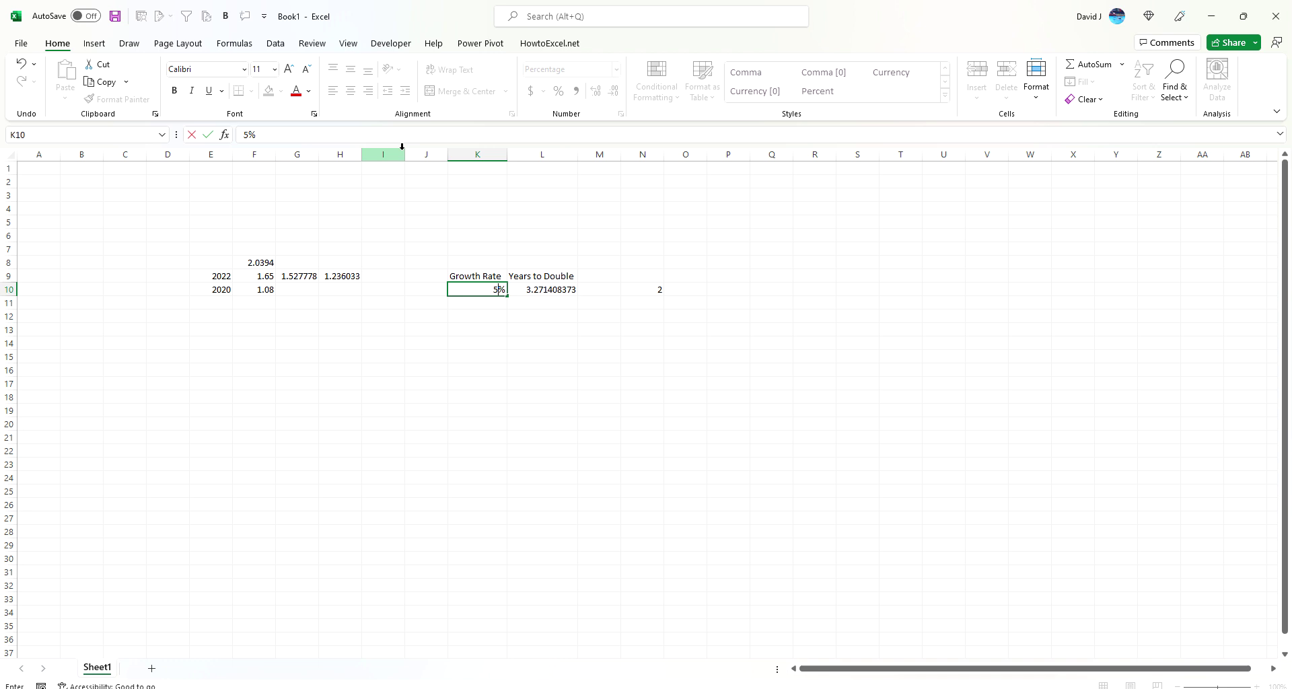
pyautogui.press('Return')
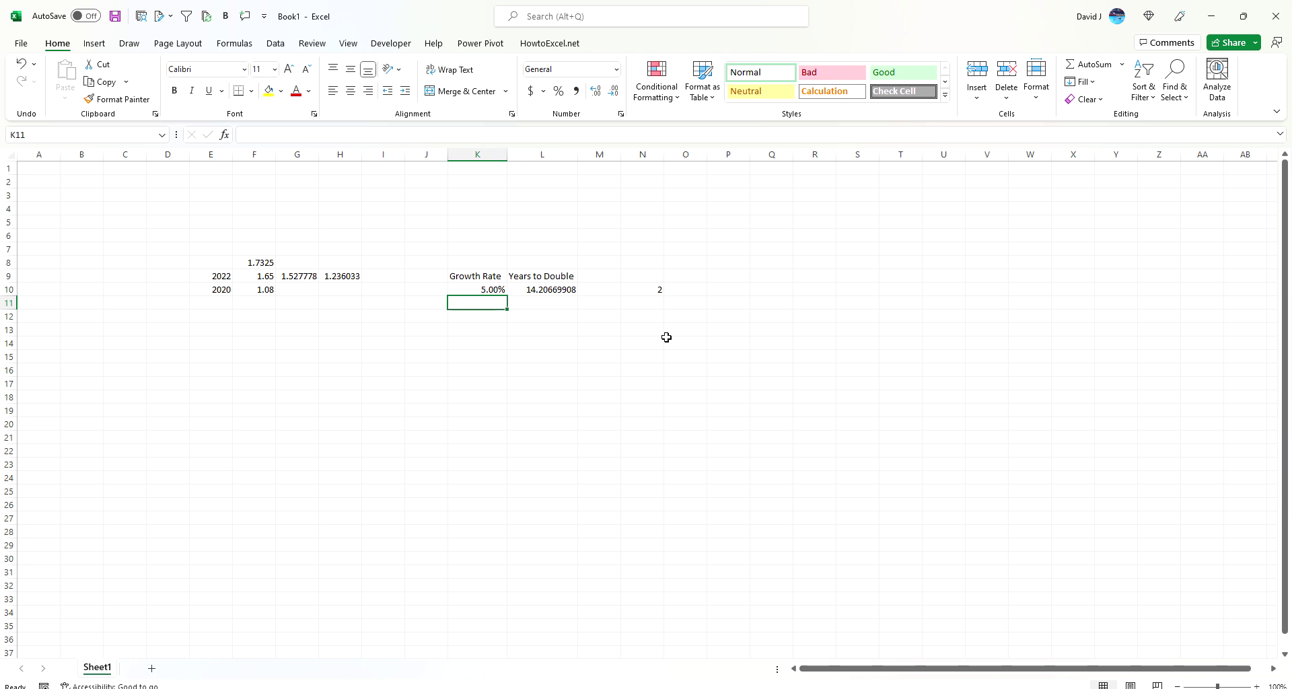
pyautogui.press('Up')
pyautogui.write('10')
pyautogui.press('Return')
pyautogui.press('Up')
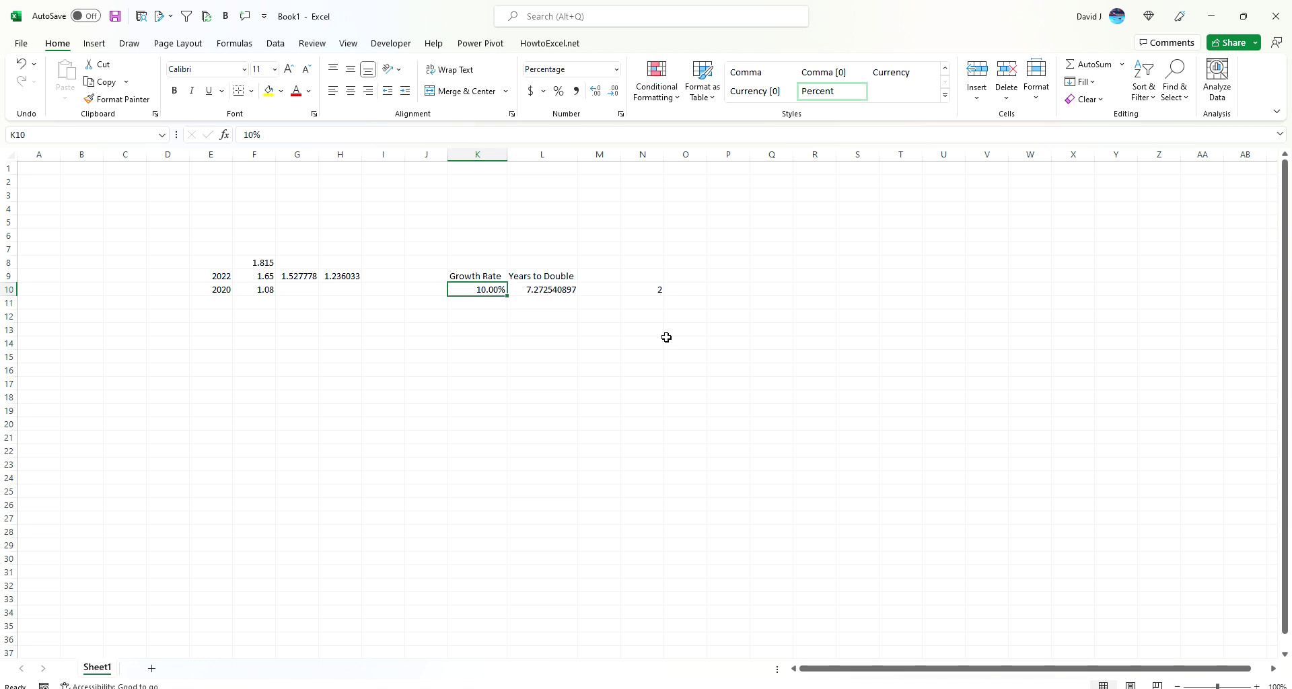
pyautogui.press('Right')
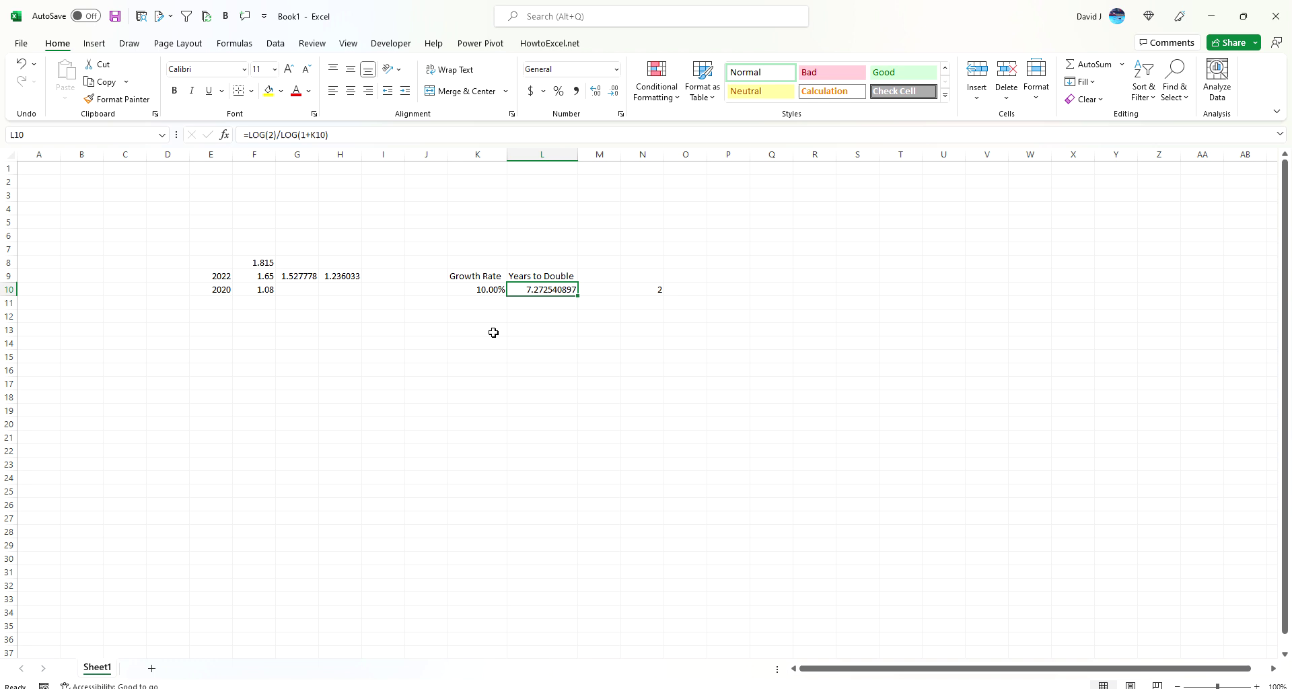
# Step: Enter the rule-of-72 estimate =72/10 in cell L13
pyautogui.click(539, 325)
pyautogui.write('=72')
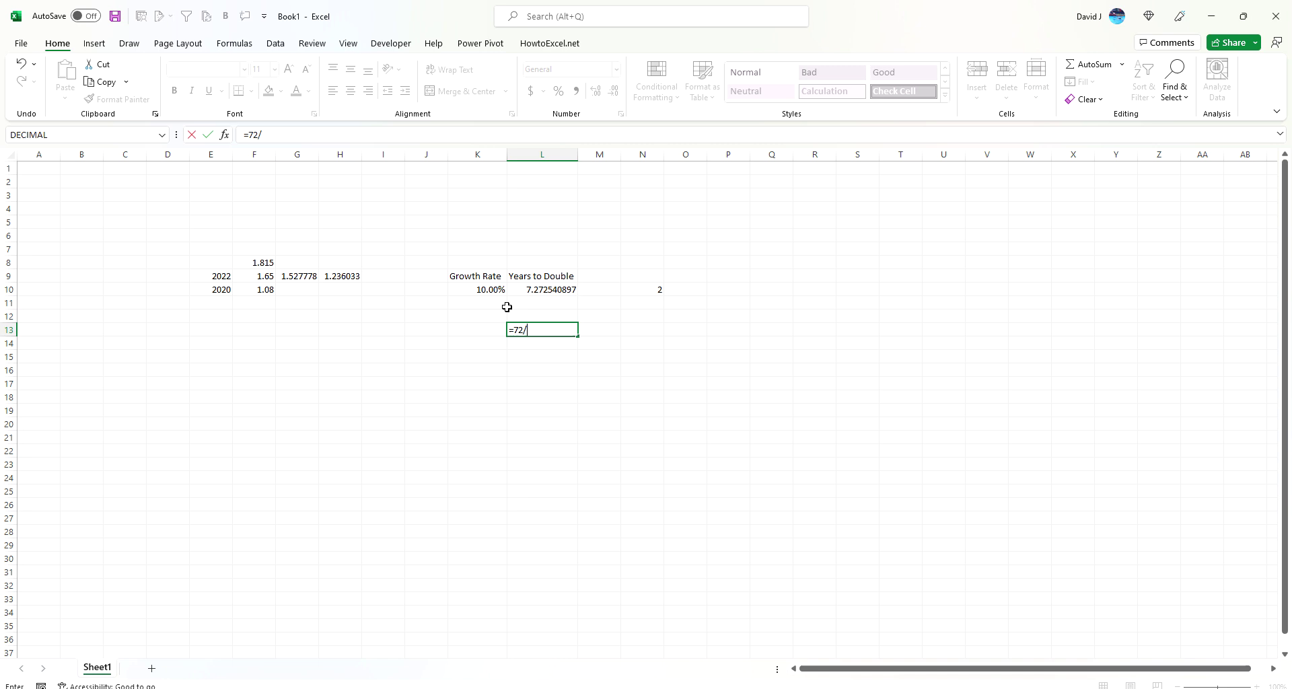
pyautogui.write('/10')
pyautogui.press('Return')
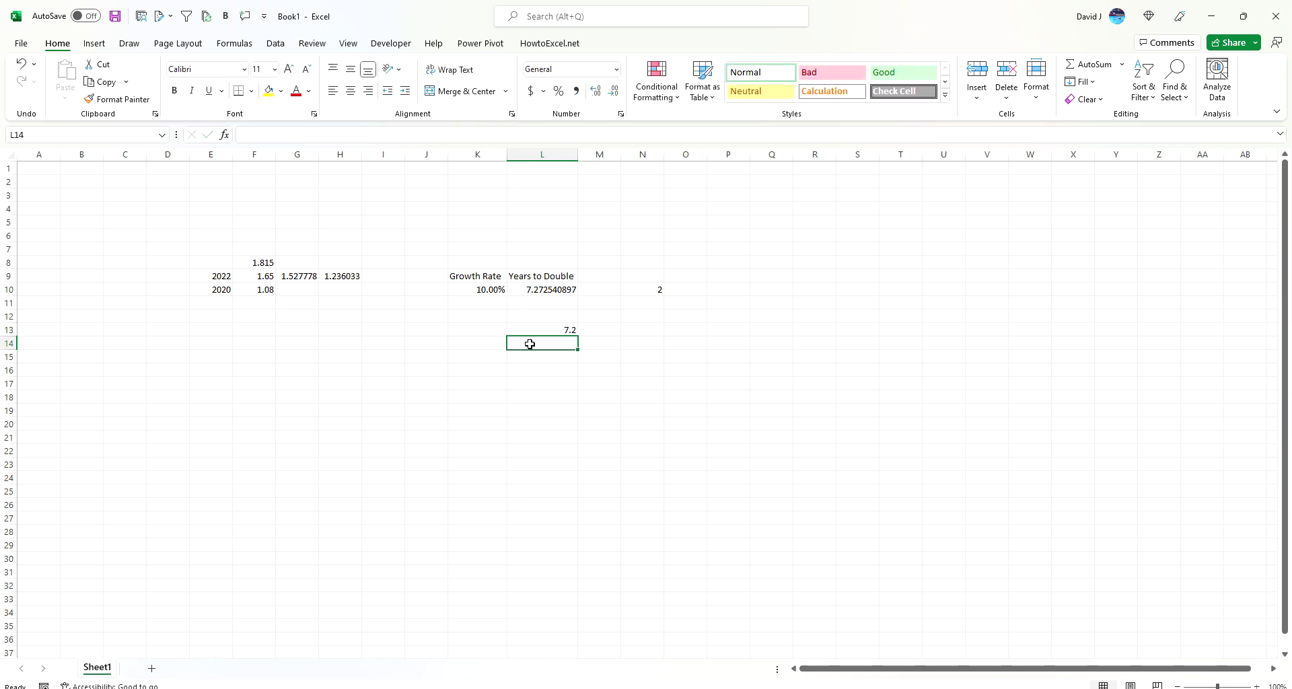
# Step: Change the growth rate in K10 from 10% to 7.89%
pyautogui.click(574, 290)
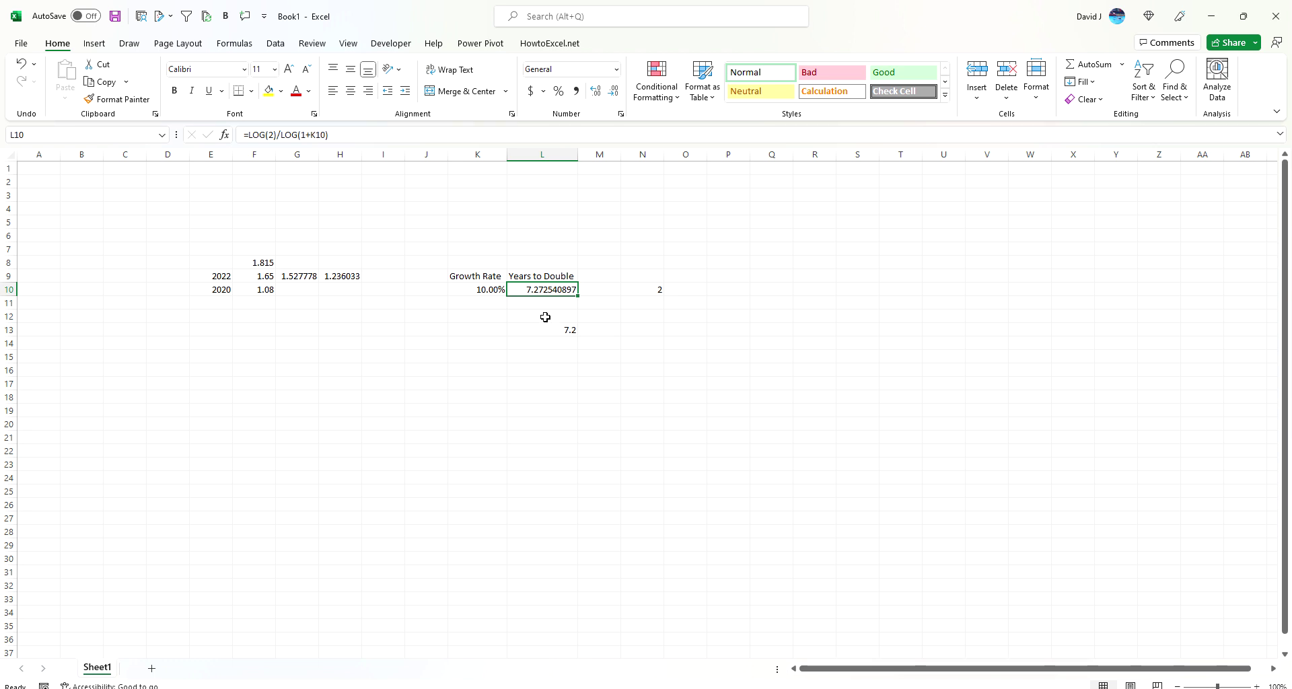
pyautogui.click(497, 289)
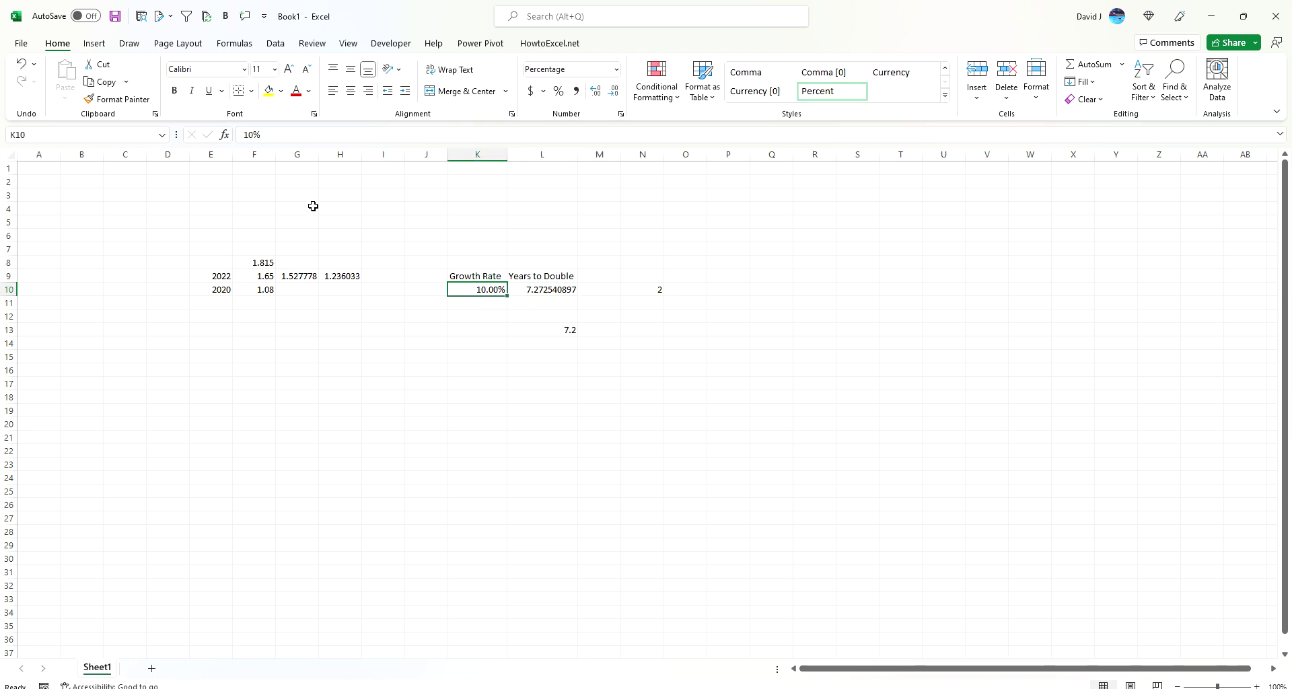
pyautogui.doubleClick(243, 135)
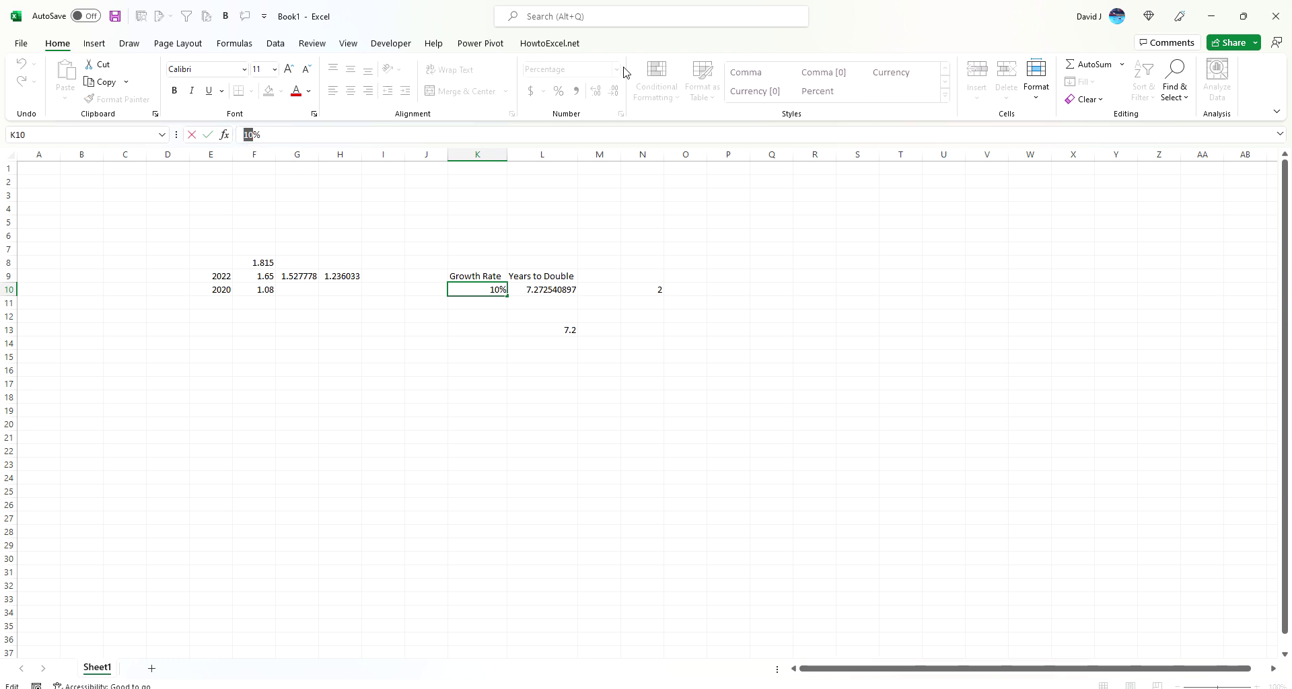
pyautogui.write('7.89')
pyautogui.press('Return')
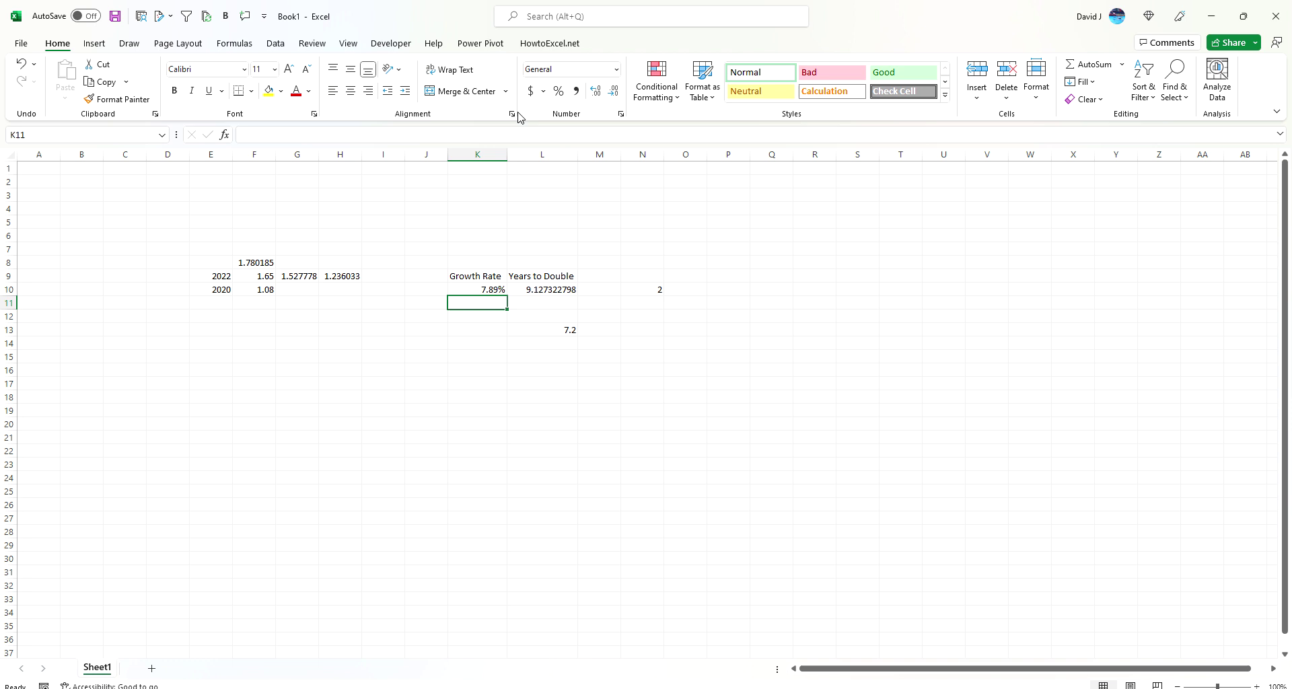
# Step: Edit L13 to =72/7.89, giving 9.125475285 against 9.127322798 years
pyautogui.click(565, 328)
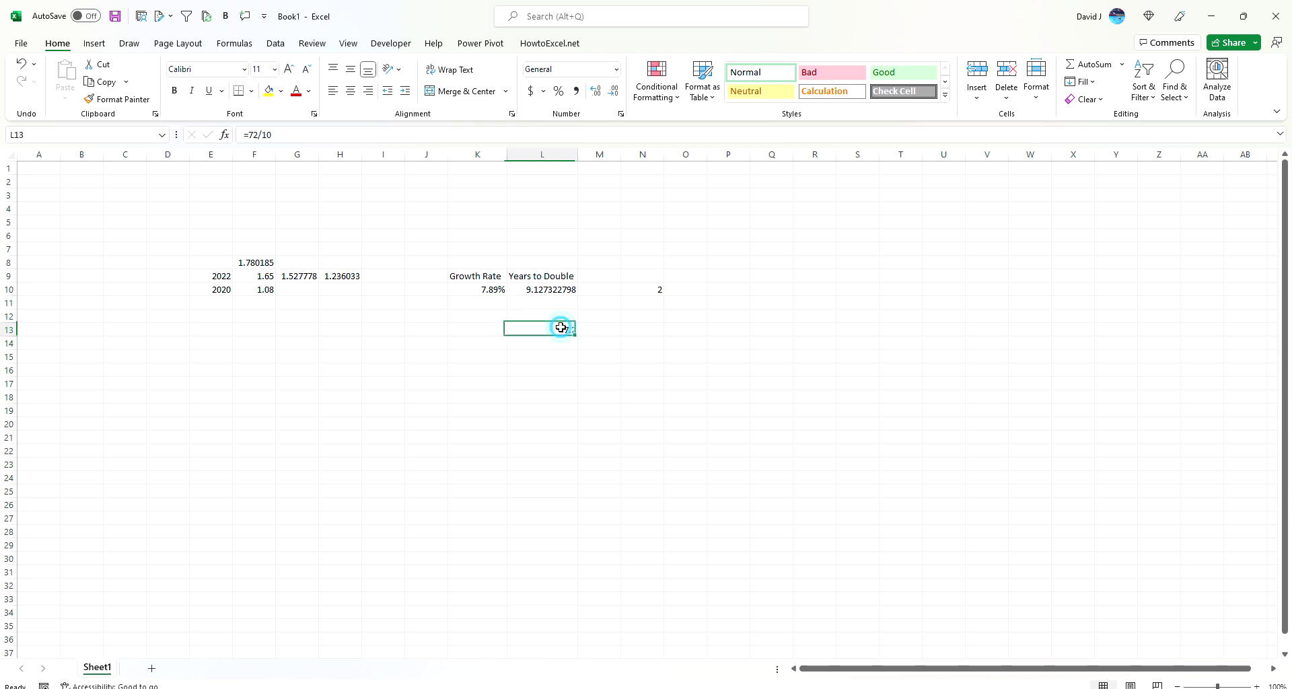
pyautogui.doubleClick(264, 135)
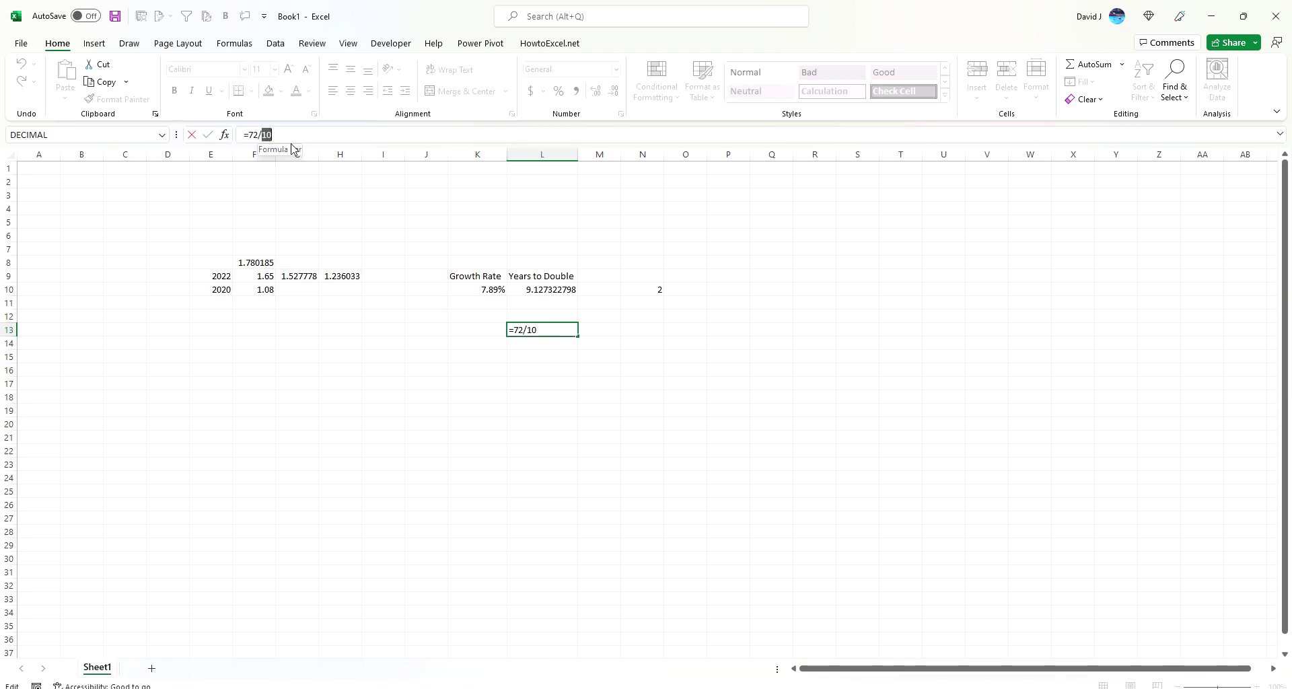
pyautogui.write('7.89')
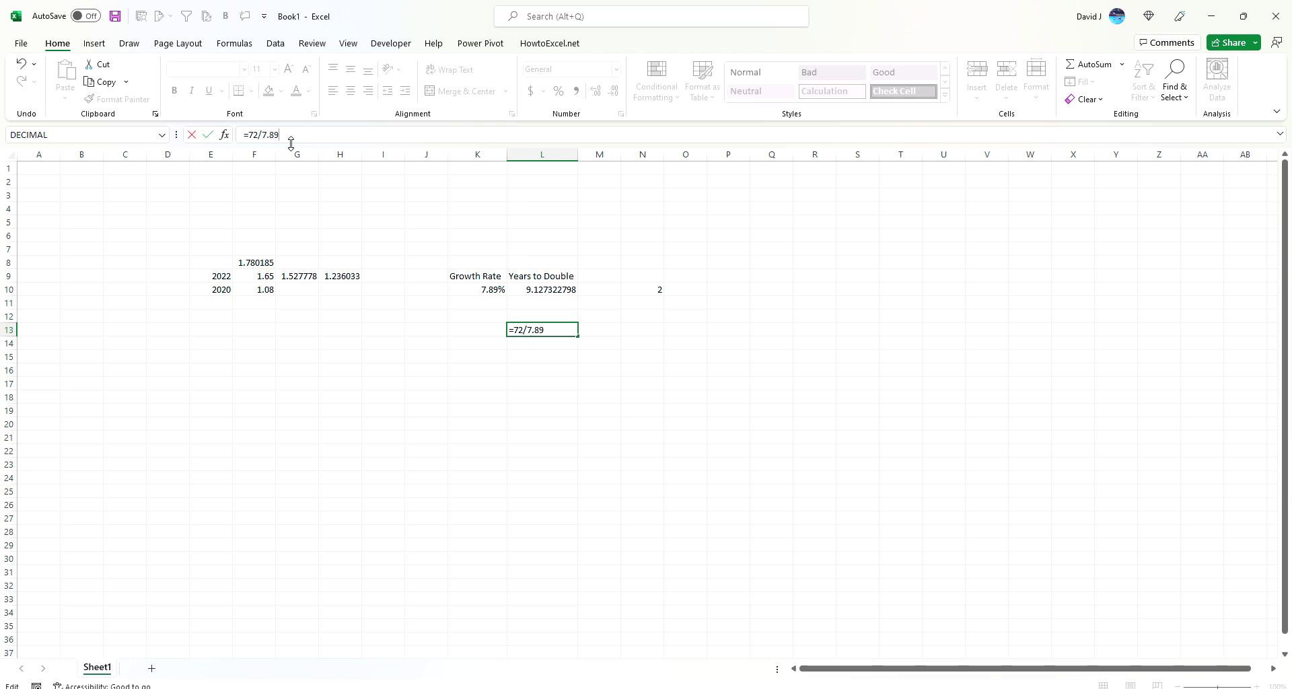
pyautogui.press('Return')
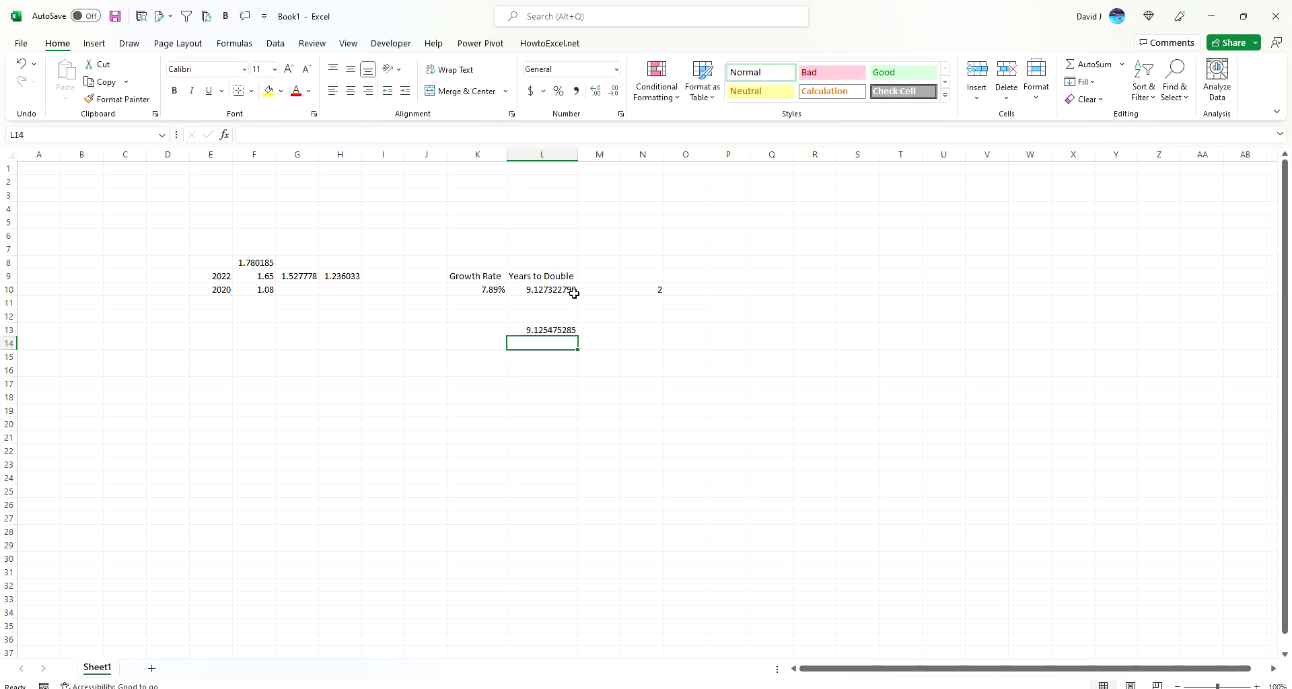
# Step: Set the growth rate in K10 to 25%
pyautogui.click(479, 285)
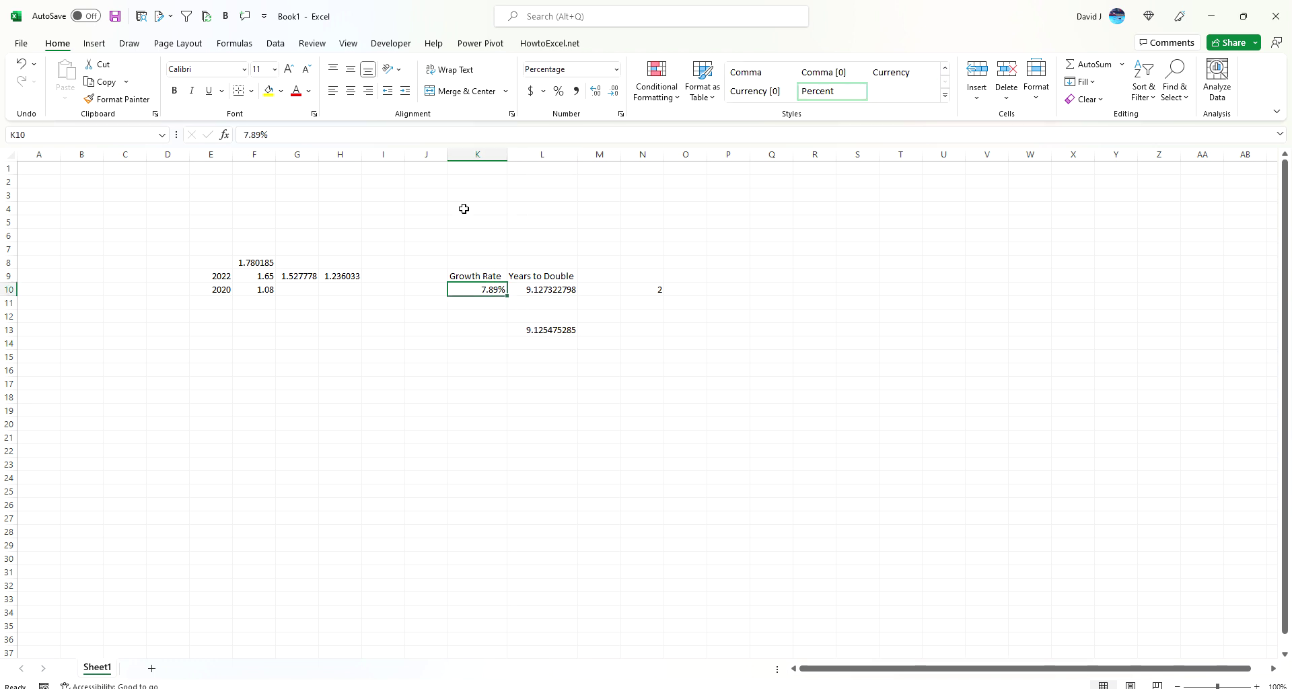
pyautogui.write('25')
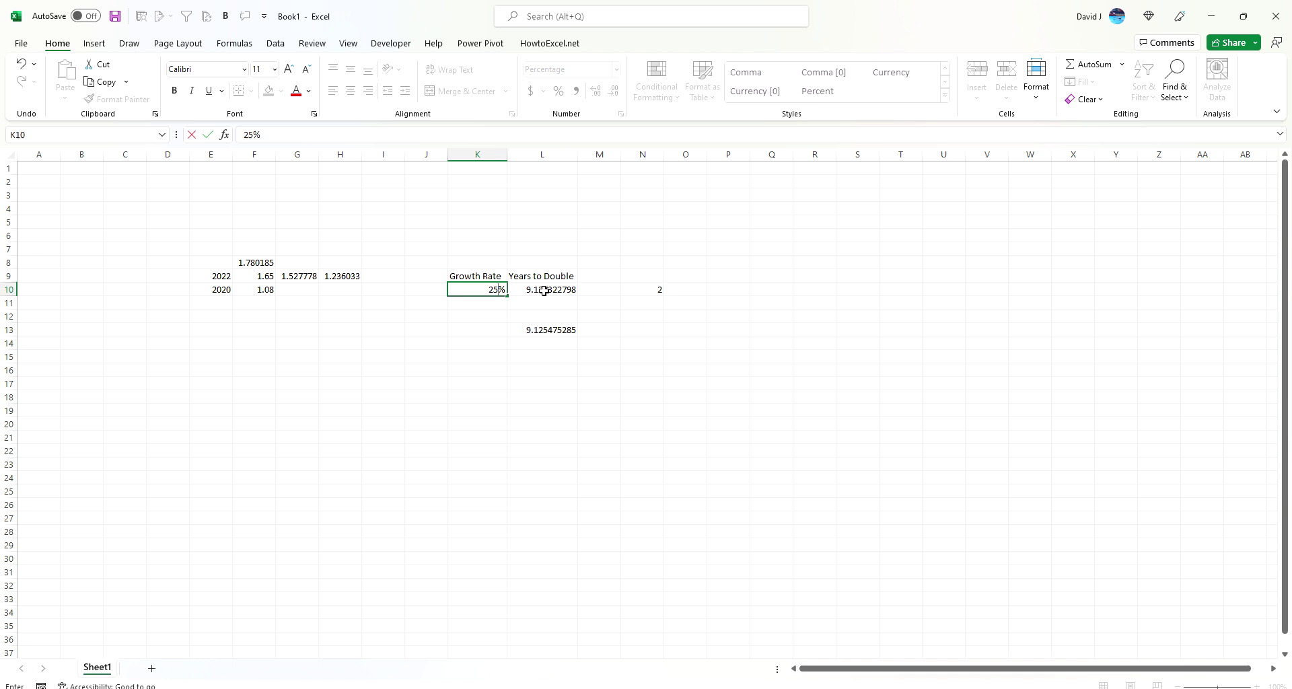
pyautogui.press('Return')
# Step: Change the L13 divisor to make =72/25, returning 2.88 versus 3.10628372 years
pyautogui.click(550, 331)
pyautogui.click(346, 136)
pyautogui.press('BackSpace')
pyautogui.press('BackSpace')
pyautogui.press('BackSpace')
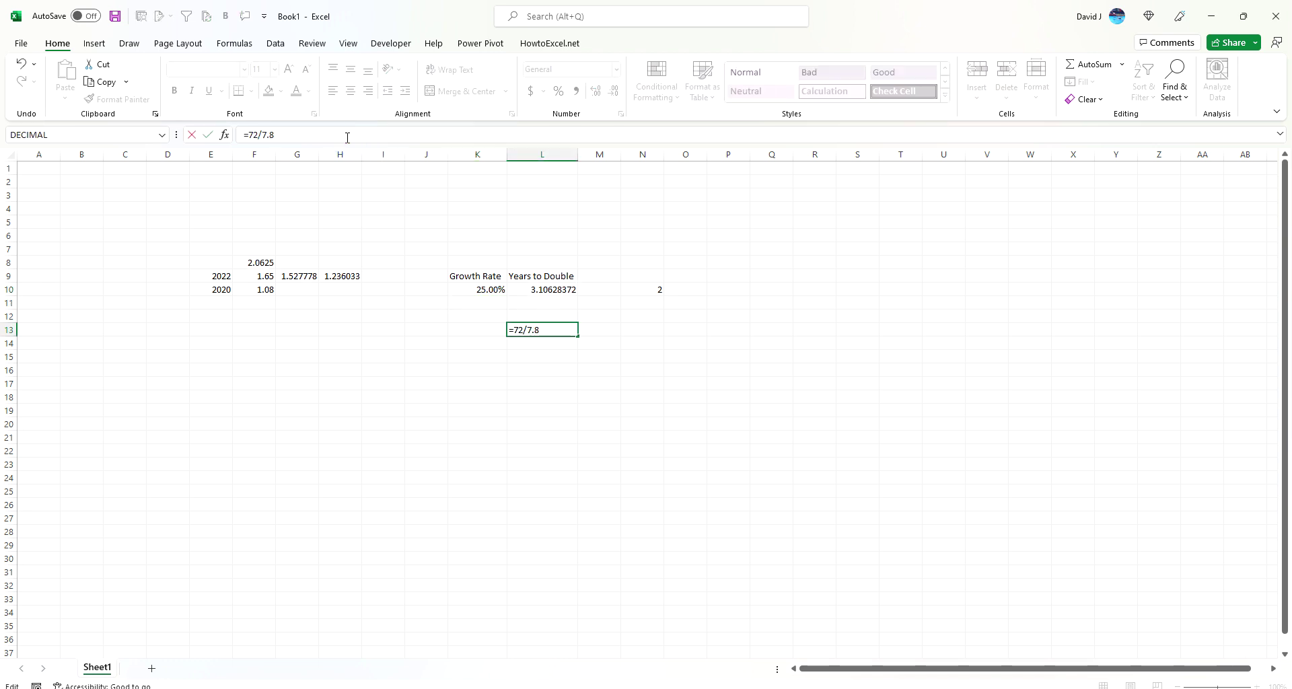
pyautogui.press('BackSpace')
pyautogui.write('2.88')
pyautogui.press('Return')
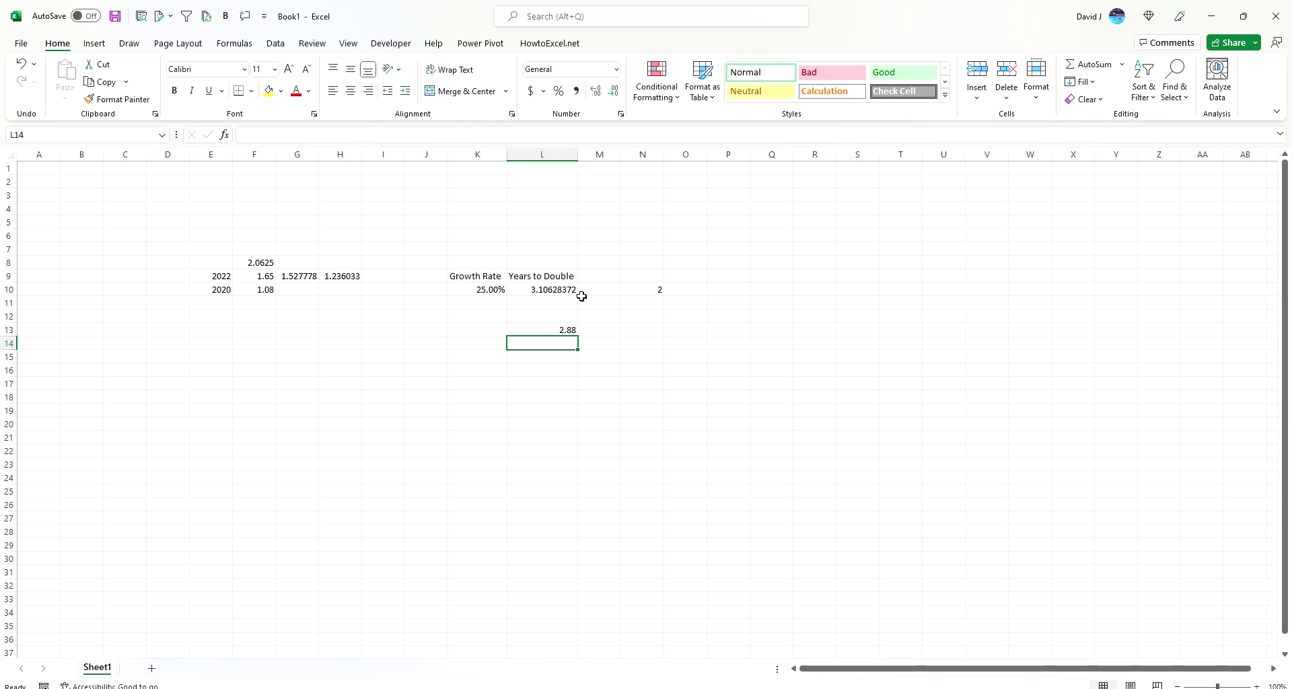
pyautogui.click(559, 331)
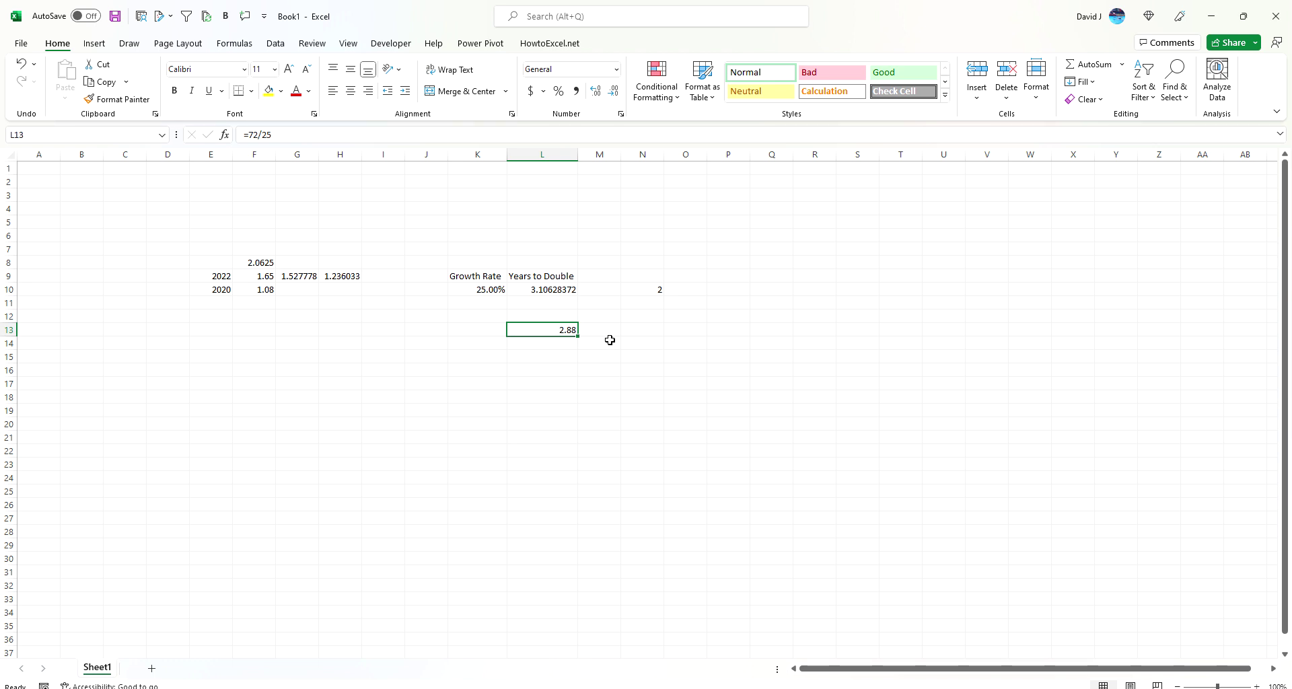
pyautogui.click(557, 291)
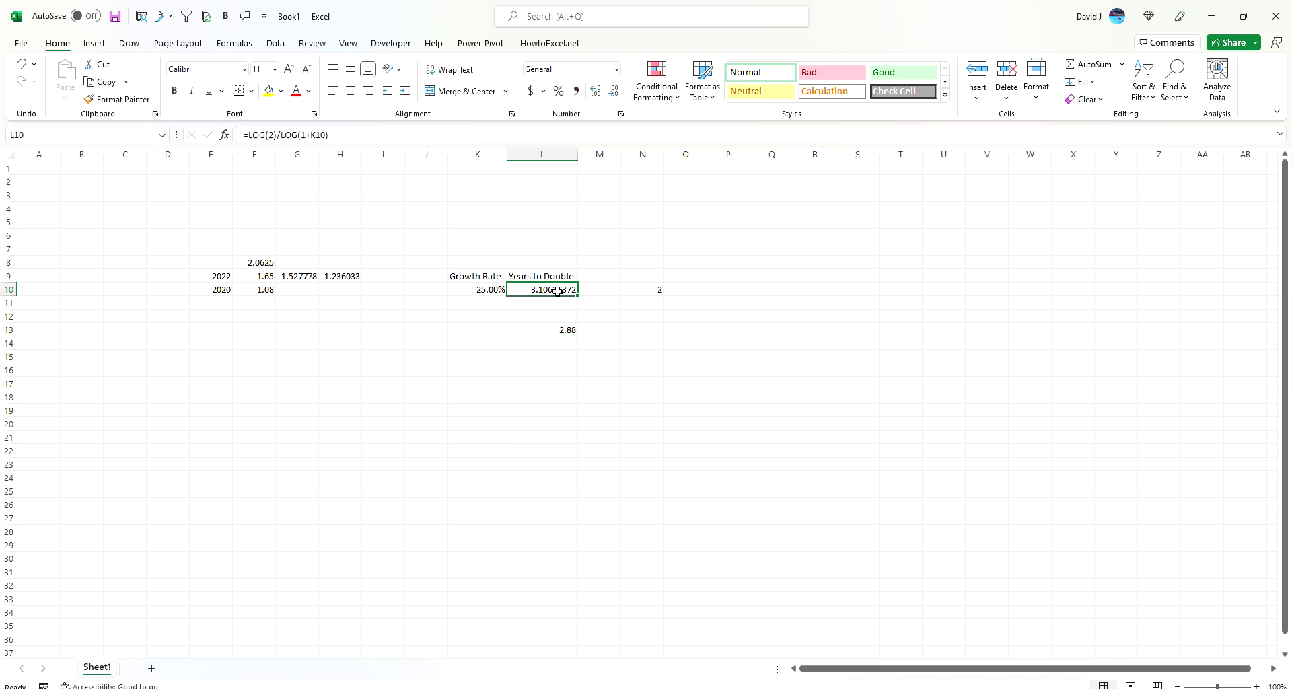